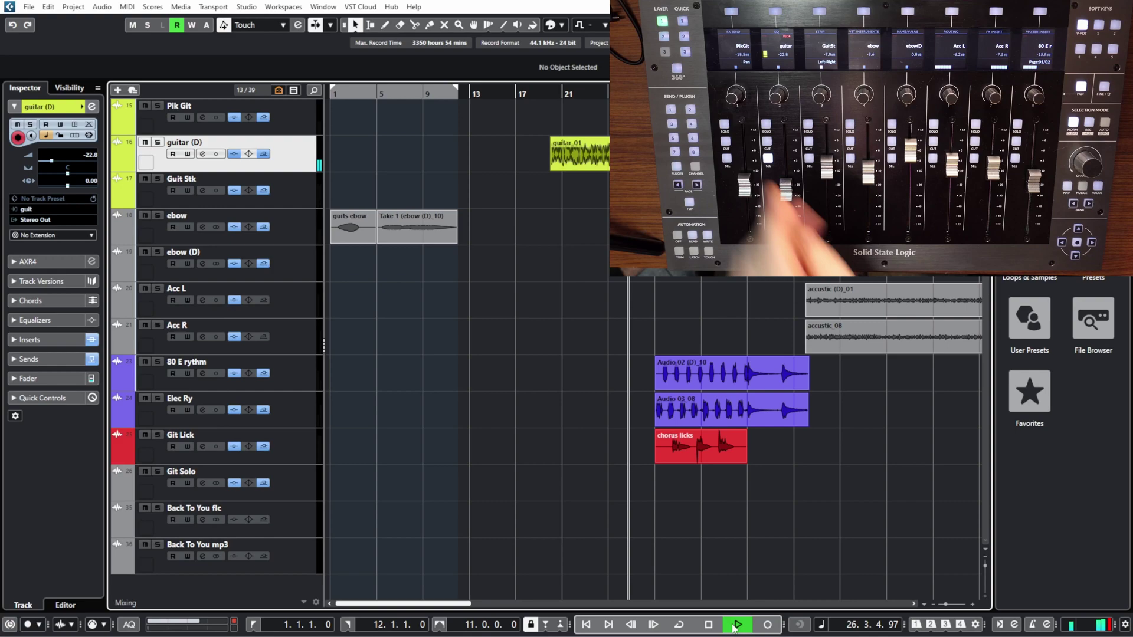
# Bring up the mixer and select Roland Drums to show its EQ curve and SSL channel strip
pyautogui.press('F3')
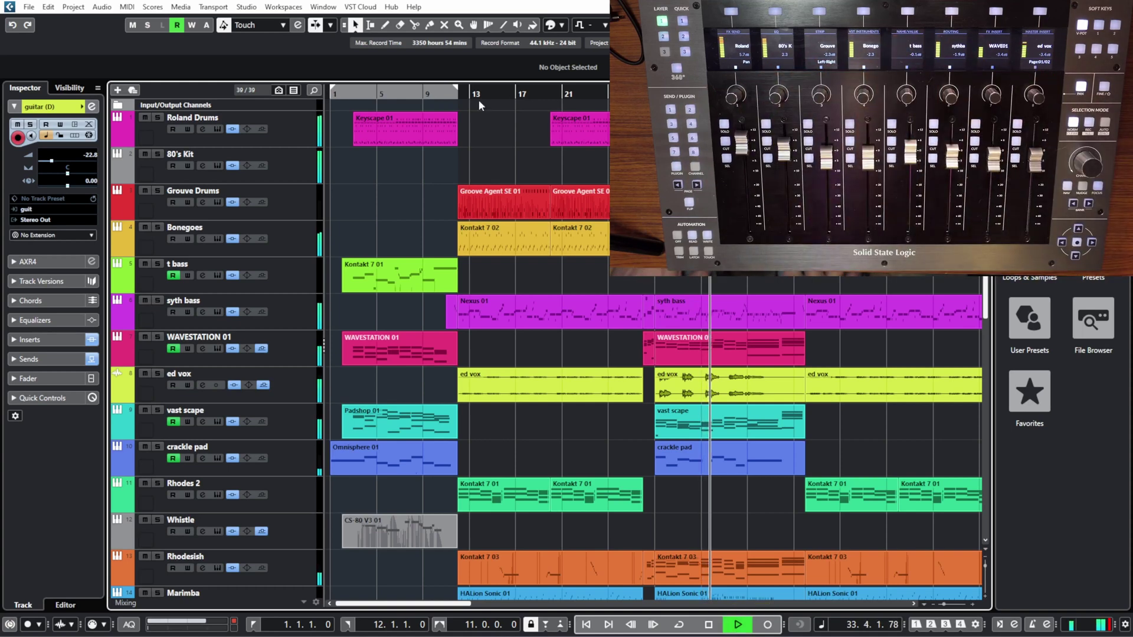
pyautogui.click(305, 125)
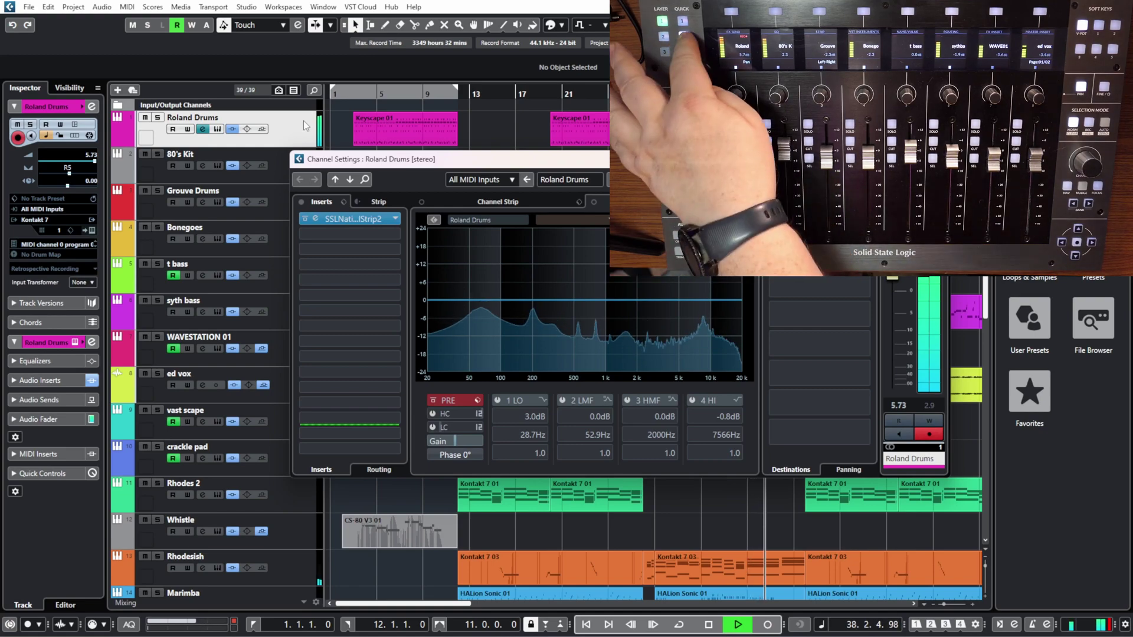
# Close the Roland Drums Channel Settings window with Escape
pyautogui.press('Escape')
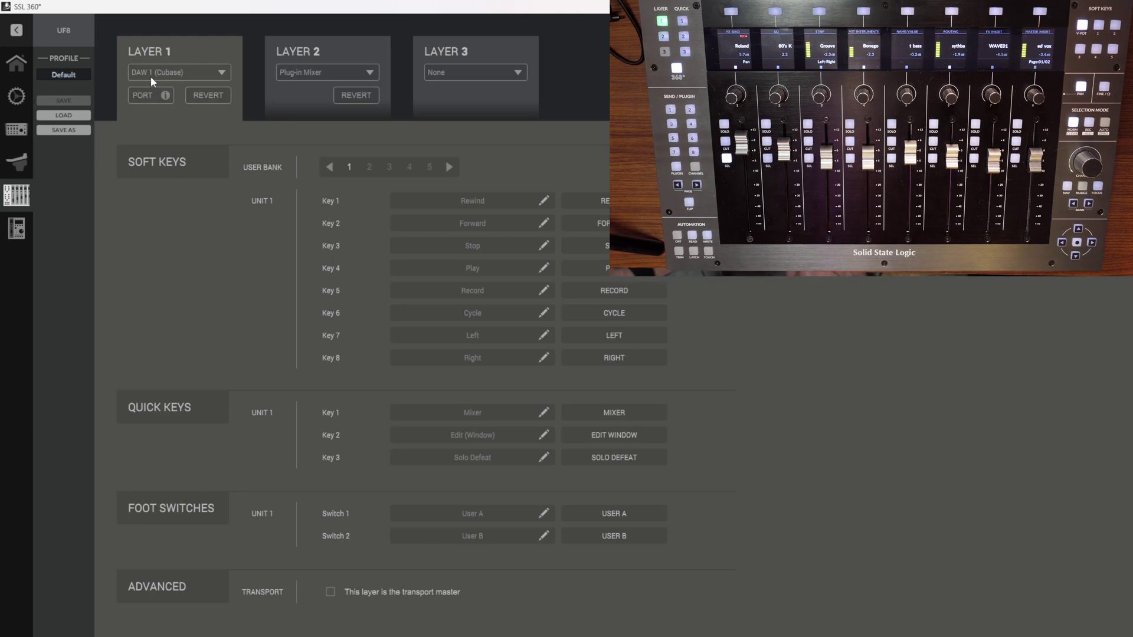
# Check the Plug-in Mixer Layer 2 and unassigned Layer 3, then return to Layer 1
pyautogui.click(334, 60)
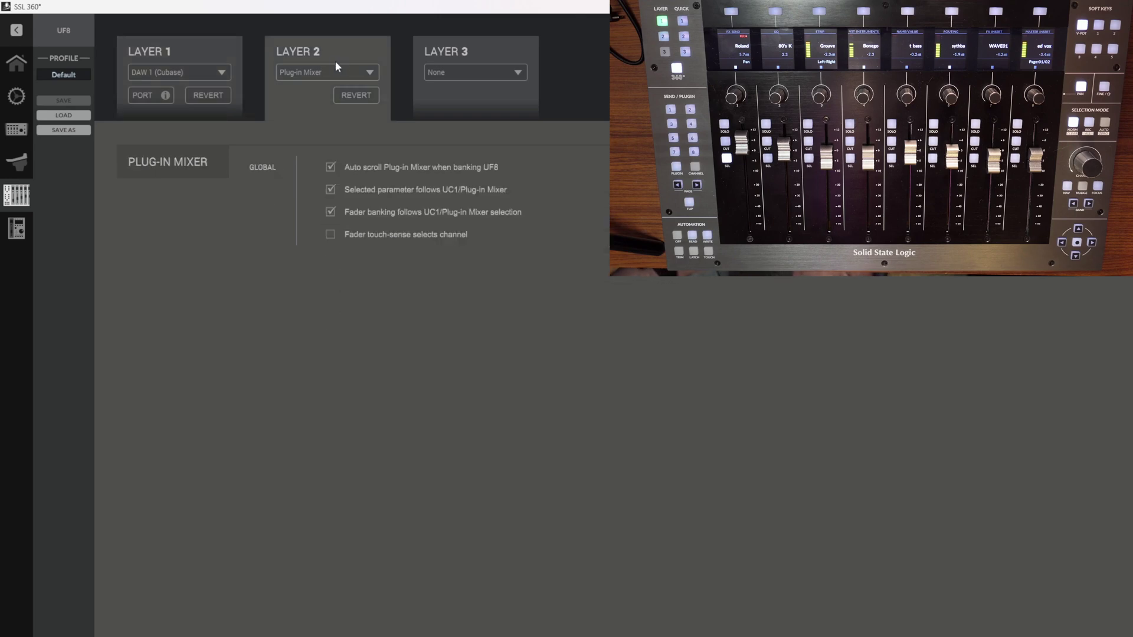
pyautogui.click(453, 59)
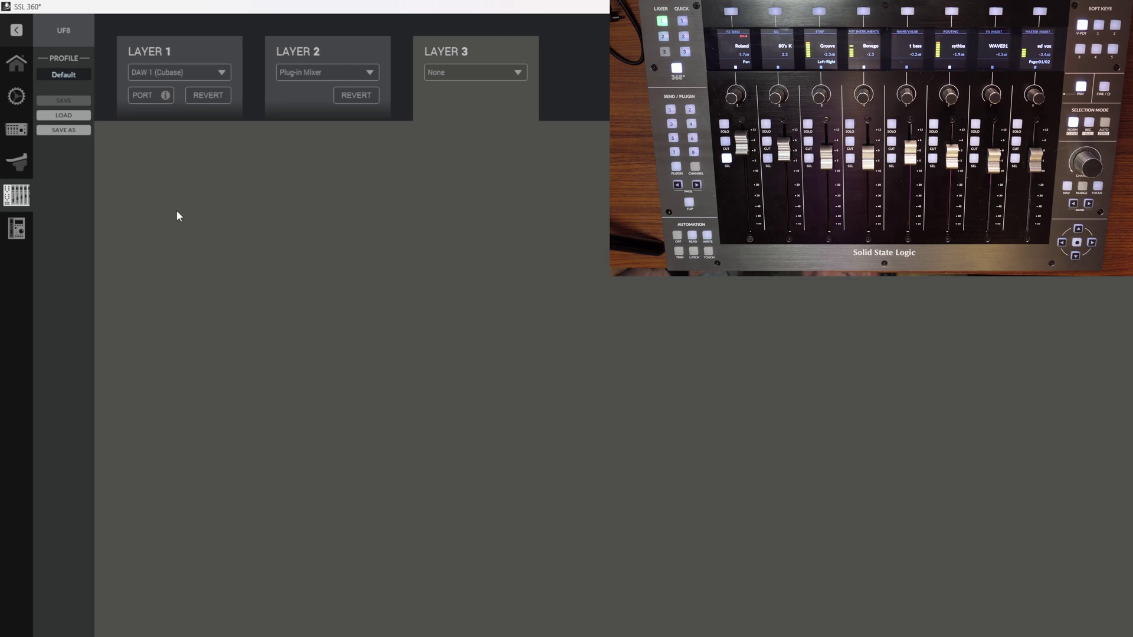
pyautogui.click(183, 44)
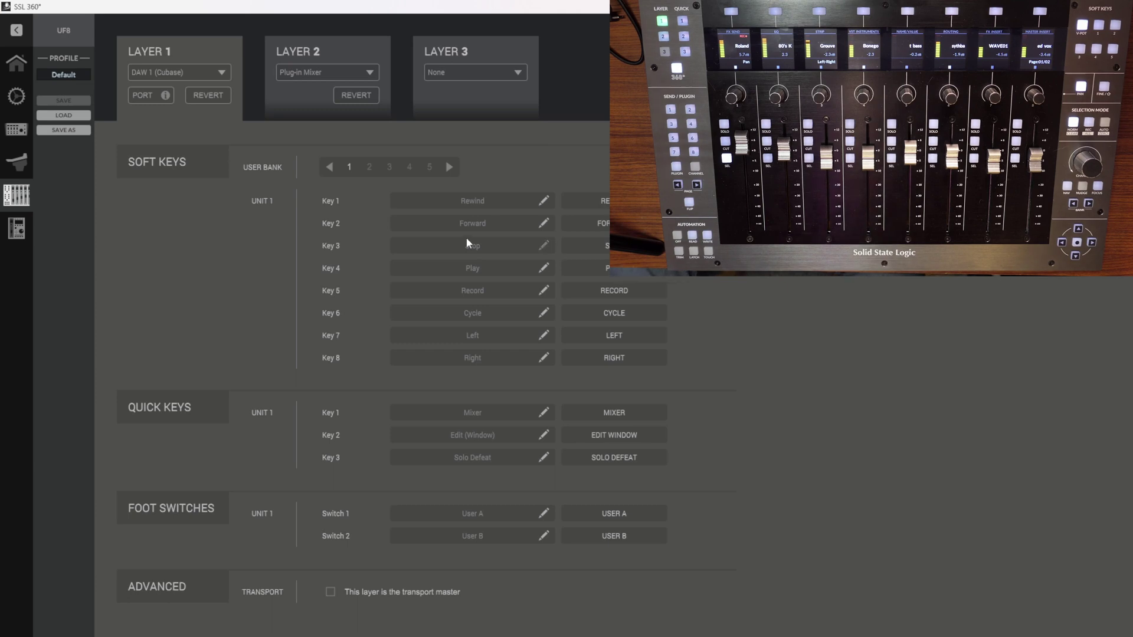
# Step the soft key User Bank through banks 2 and 3 and back to bank 1
pyautogui.click(449, 167)
pyautogui.click(448, 167)
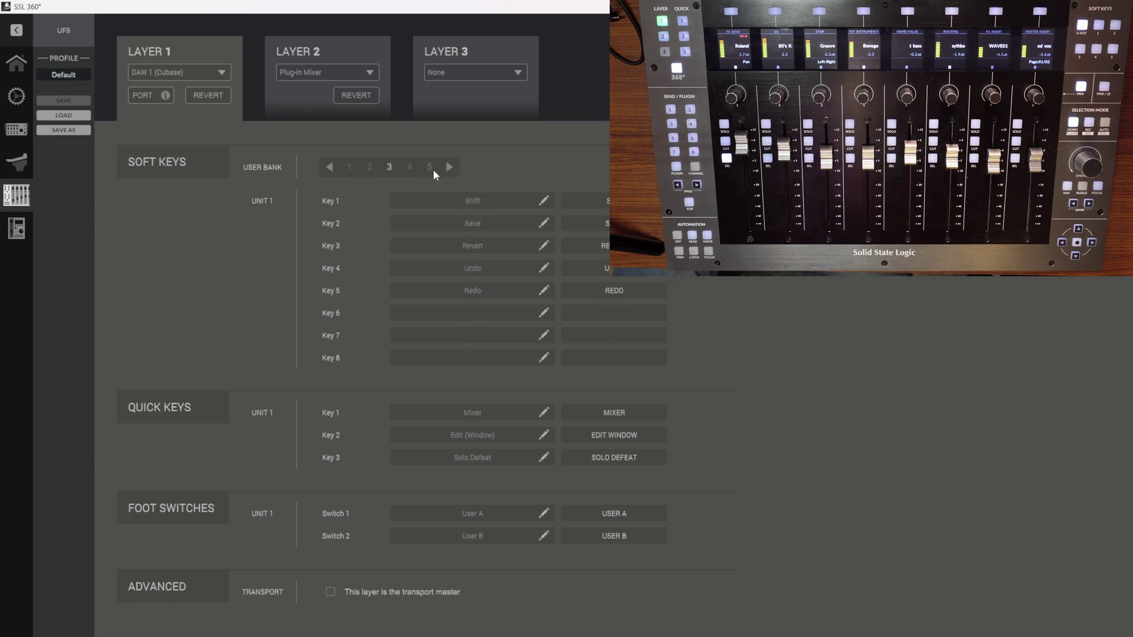
pyautogui.click(330, 167)
pyautogui.click(330, 167)
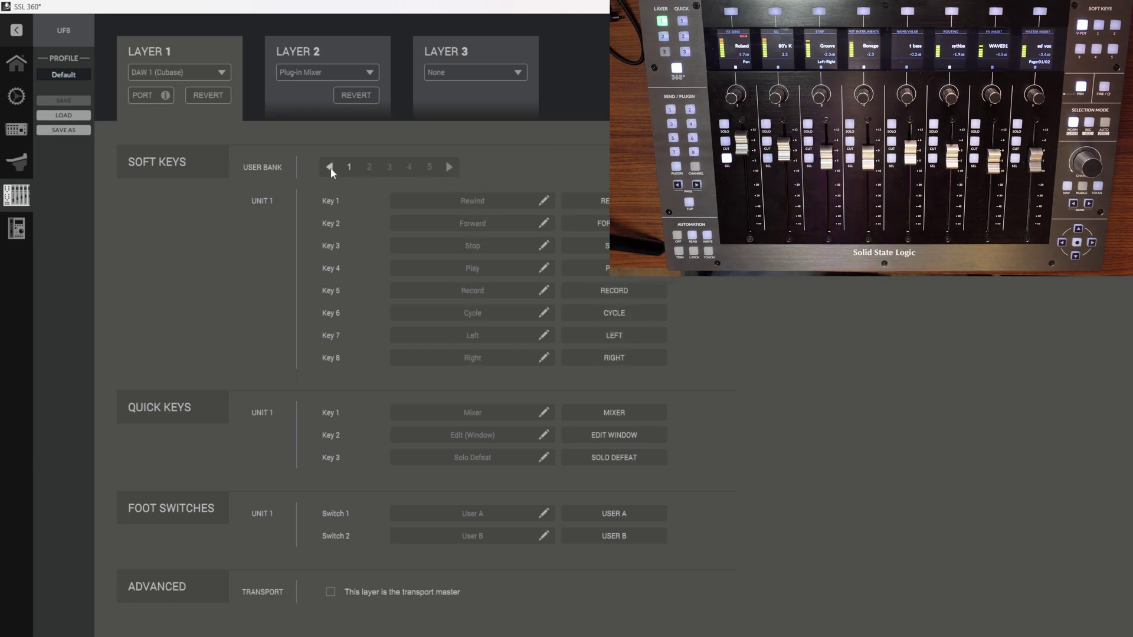
# Review soft key 1's DAW command list and close it, keeping Rewind assigned
pyautogui.click(498, 204)
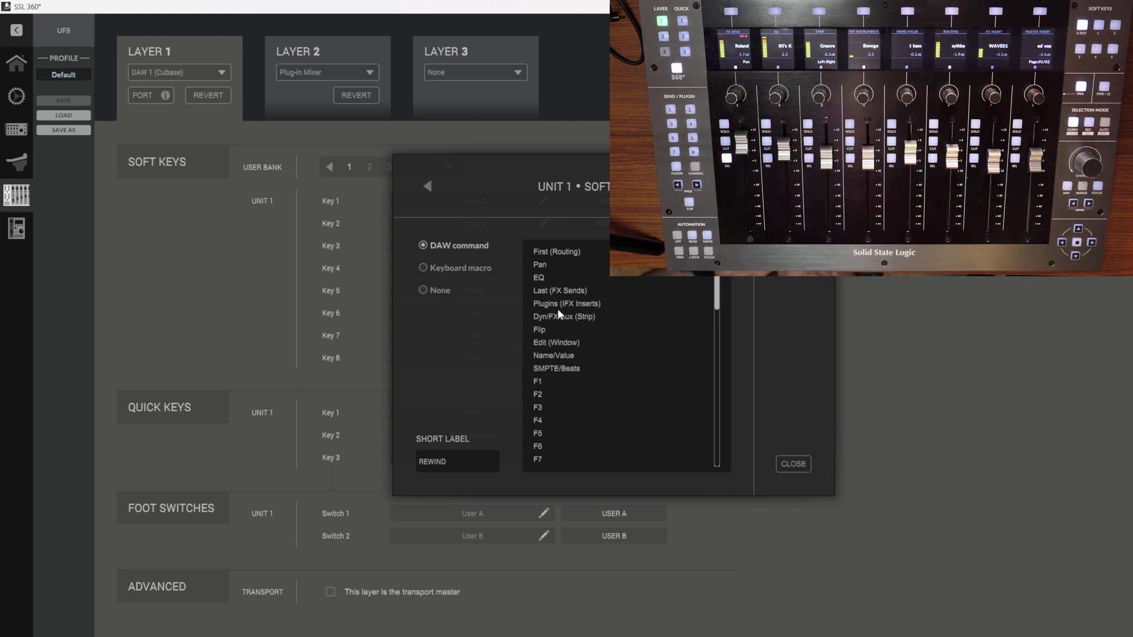
pyautogui.scroll(-3, 558, 312)
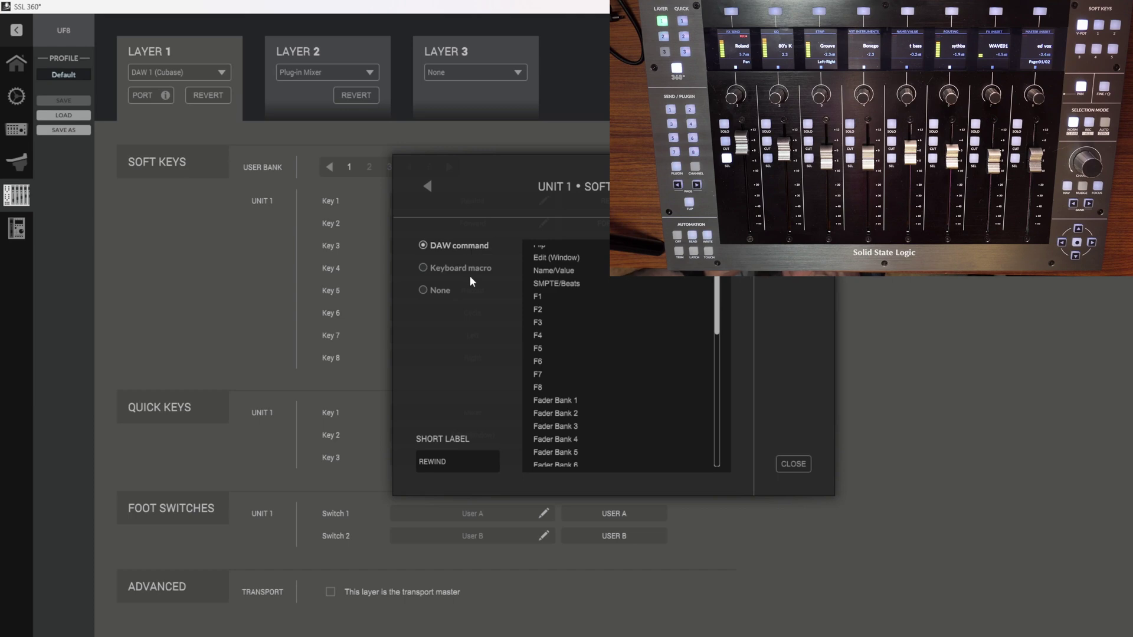
pyautogui.scroll(-3, 666, 300)
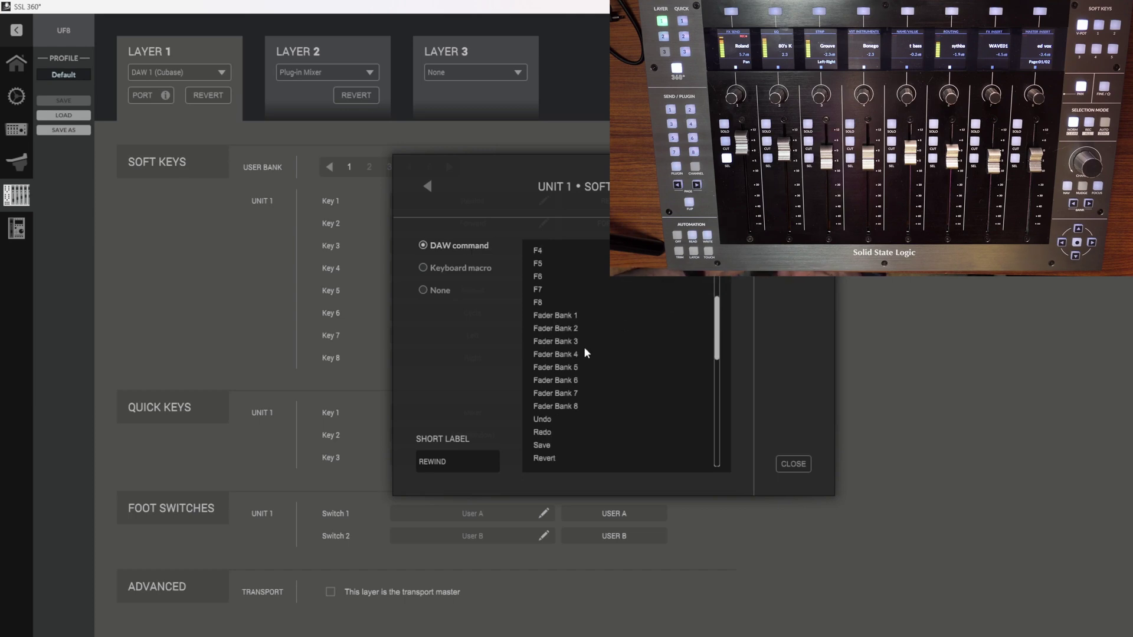
pyautogui.scroll(-6, 572, 407)
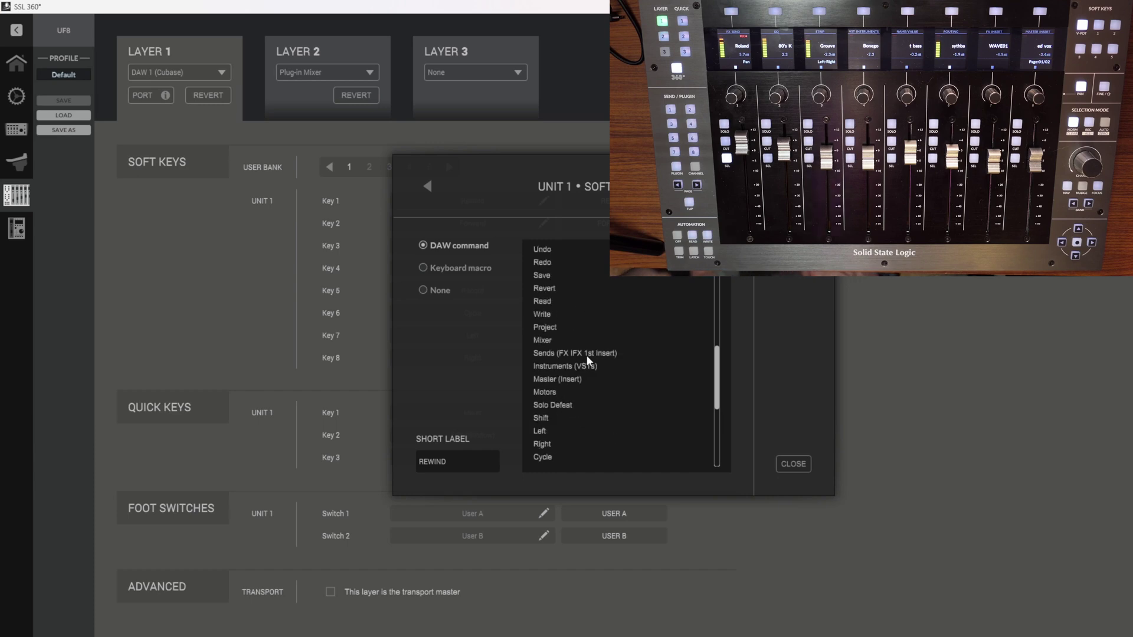
pyautogui.scroll(-5, 586, 355)
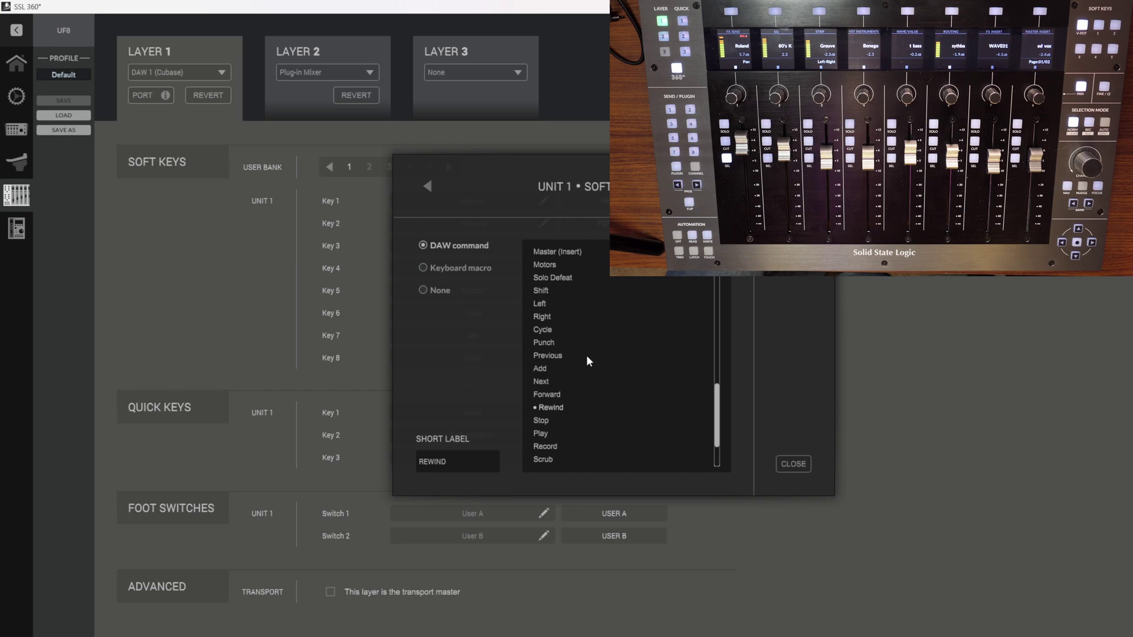
pyautogui.scroll(-3, 586, 355)
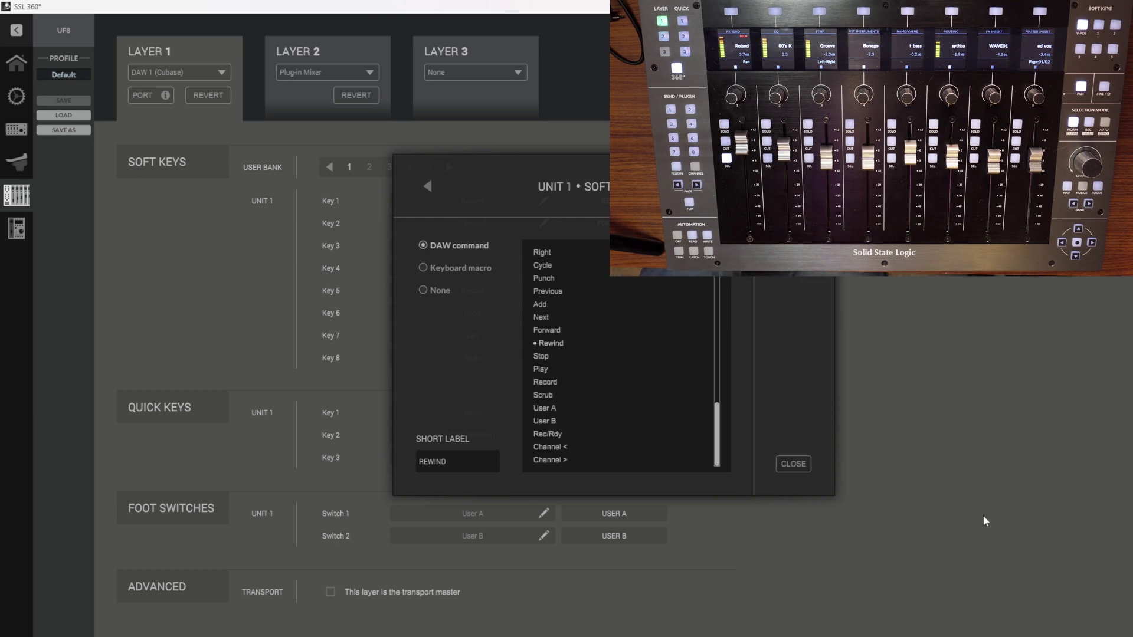
pyautogui.click(797, 465)
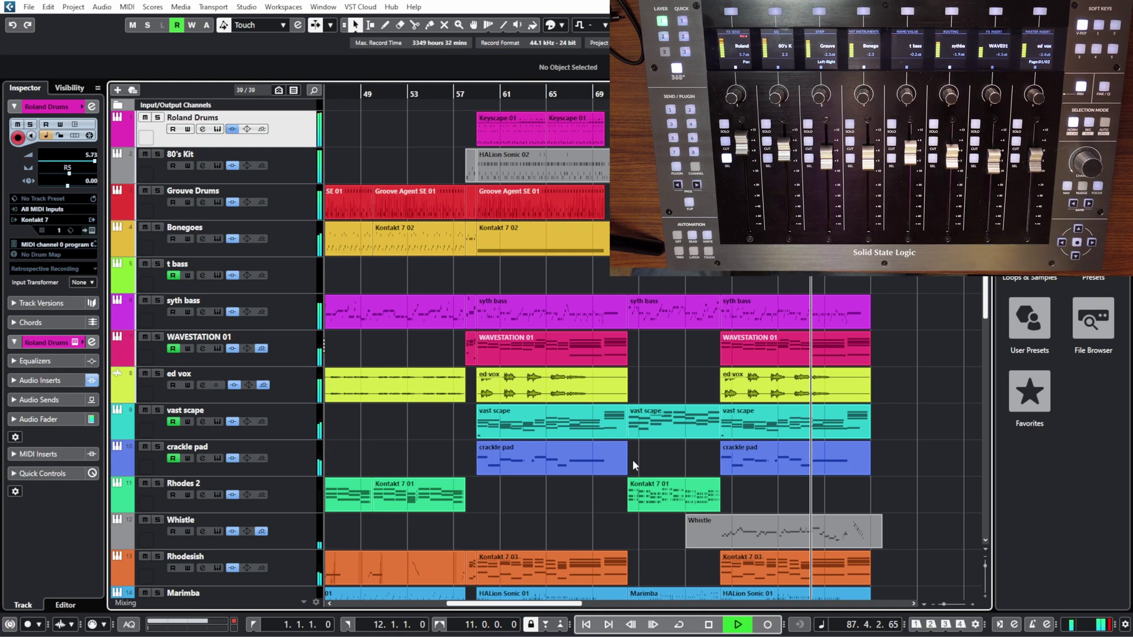
# Jump playback back to the project start and open the MixConsole with F3
pyautogui.click(595, 626)
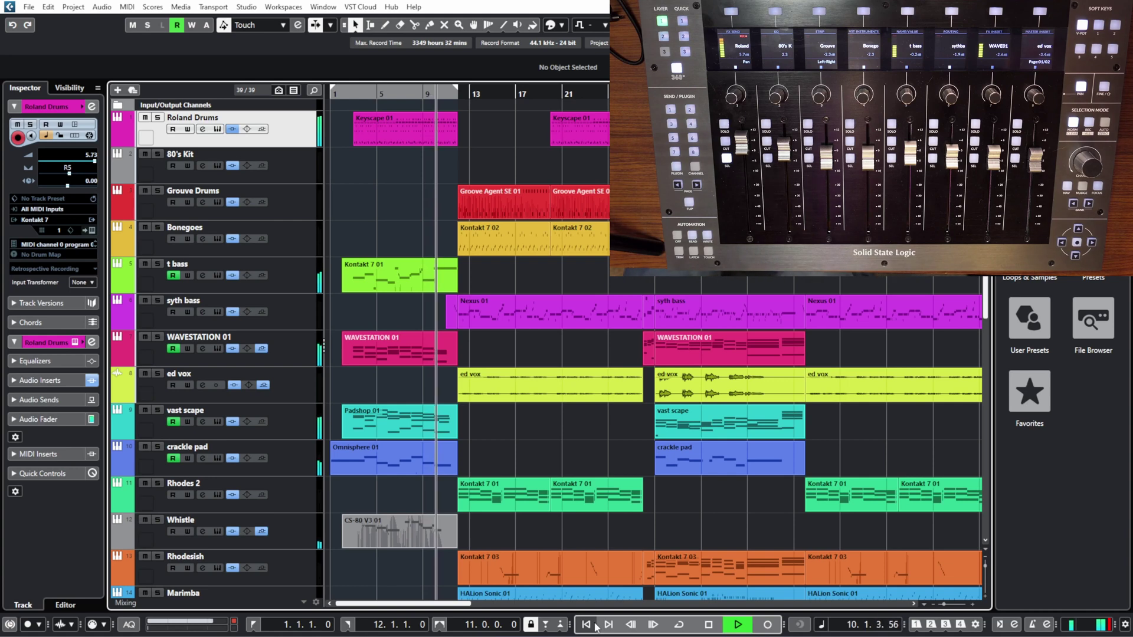
pyautogui.moveTo(596, 636)
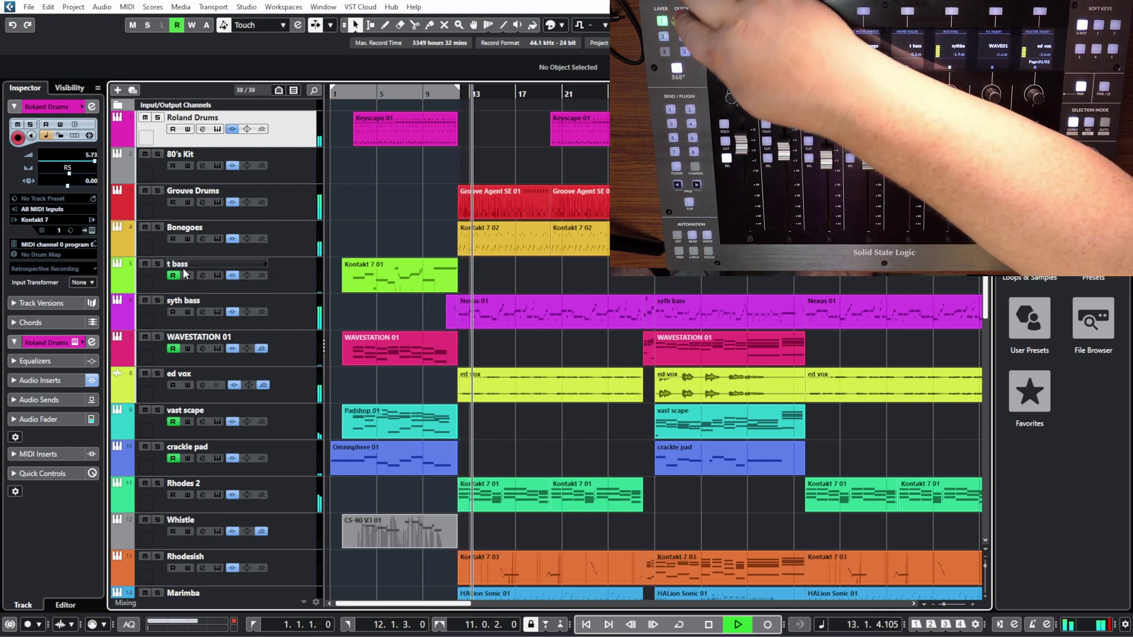
pyautogui.press('F3')
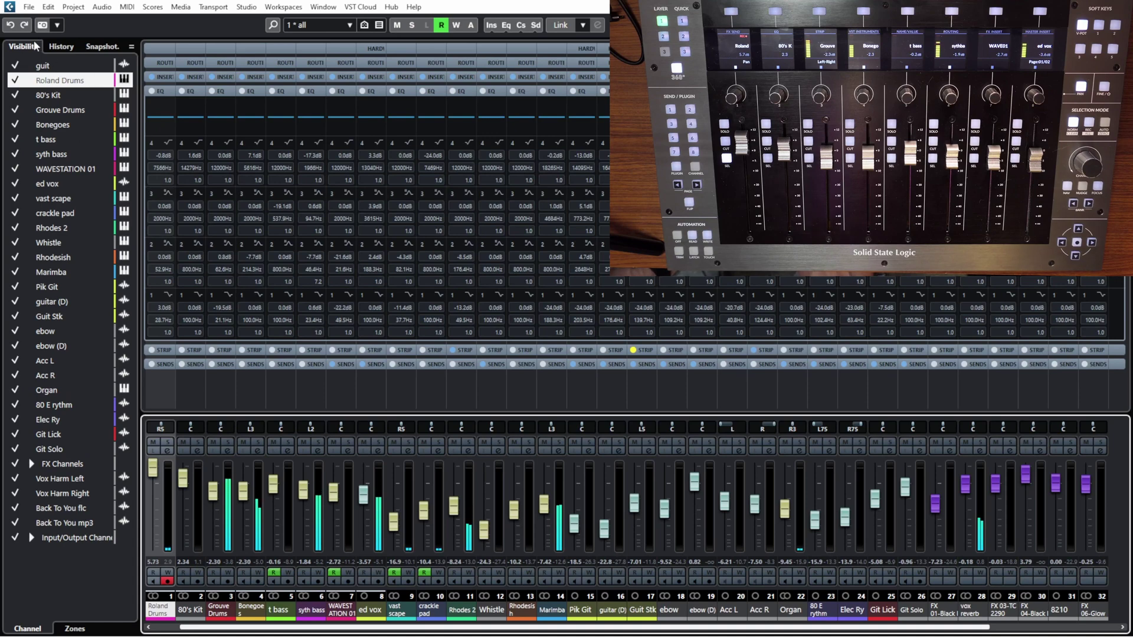
pyautogui.click(366, 25)
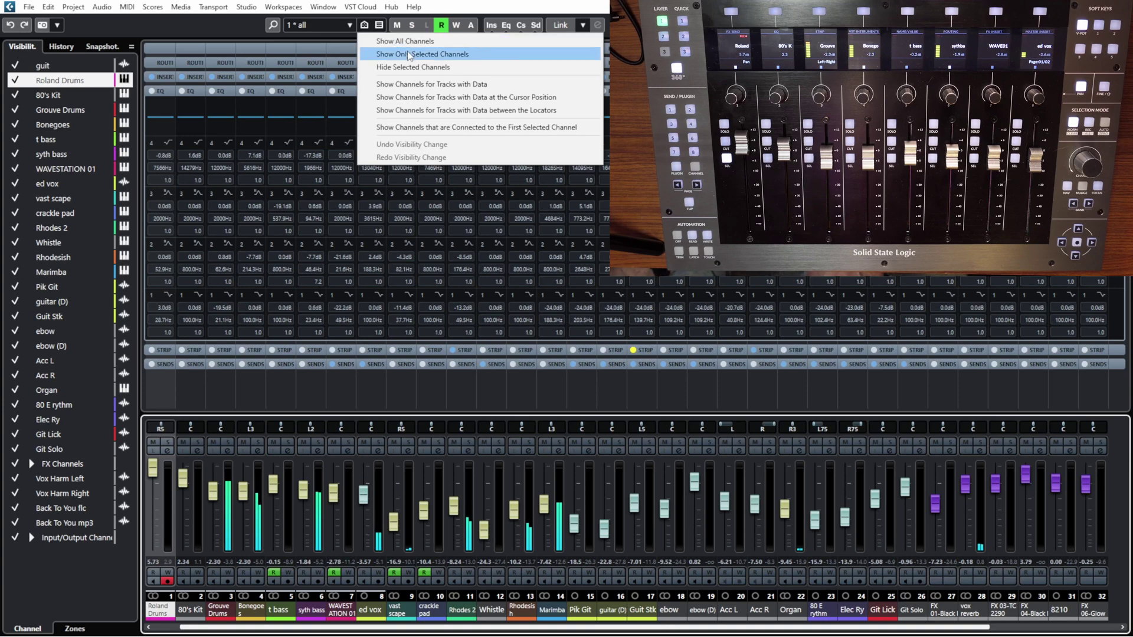
pyautogui.click(338, 40)
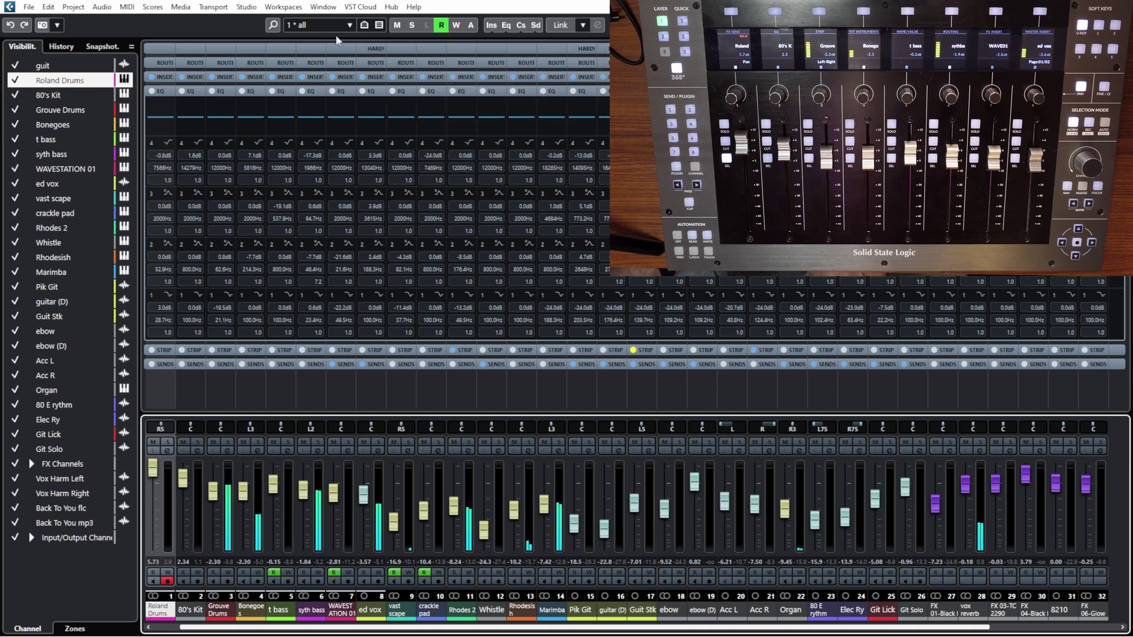
pyautogui.click(352, 26)
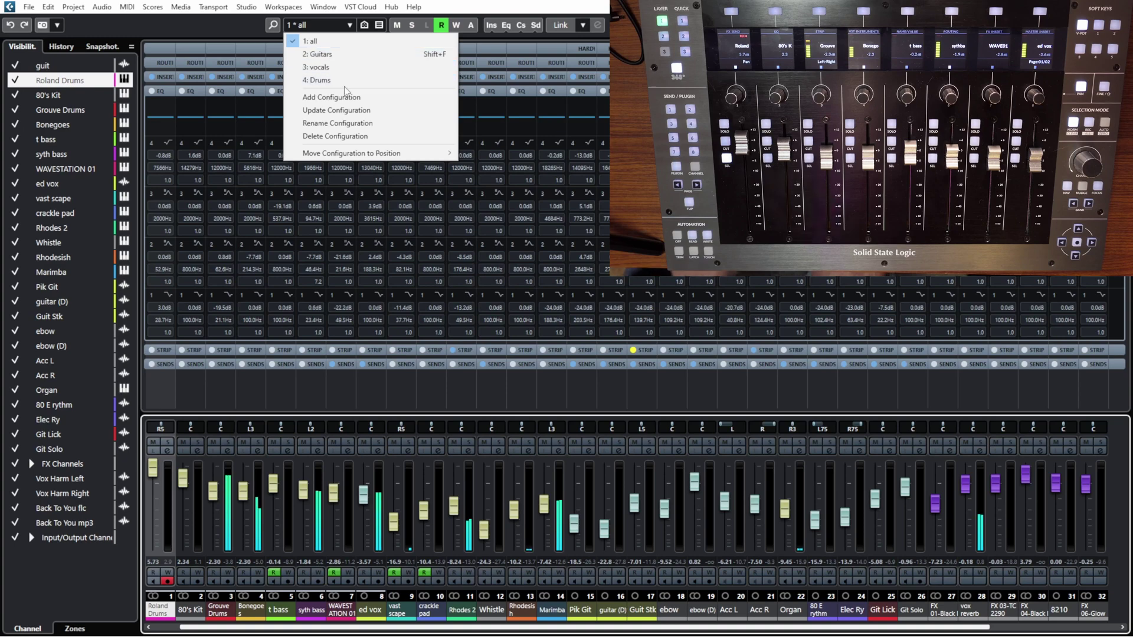
pyautogui.click(239, 26)
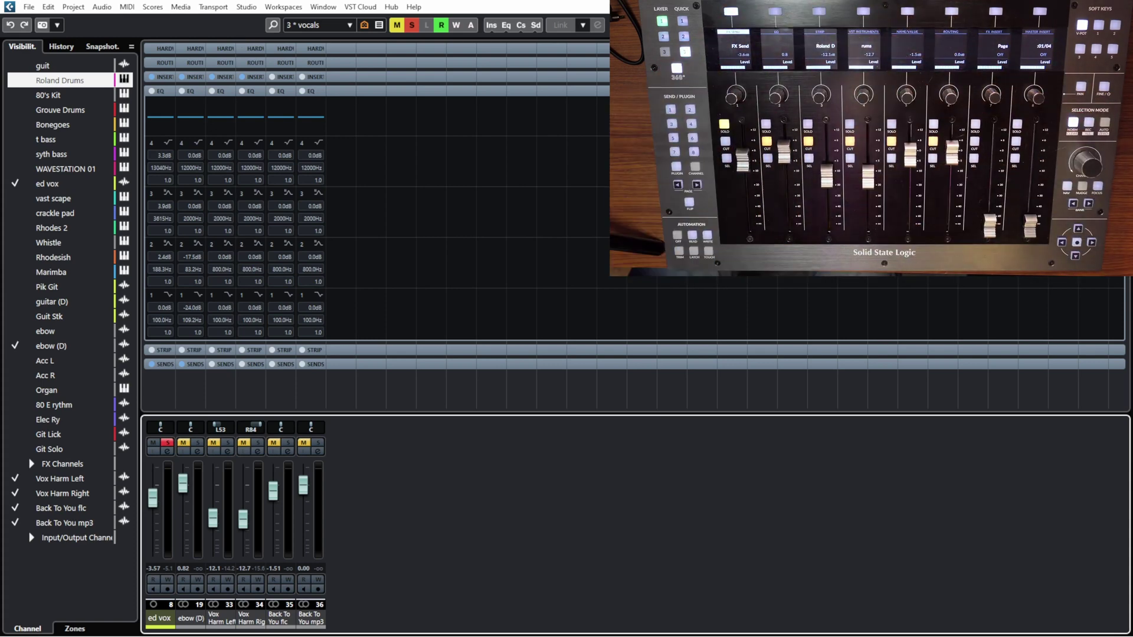
# Return to the arrangement, play the project, then stop and go back to bar 1
pyautogui.press('F3')
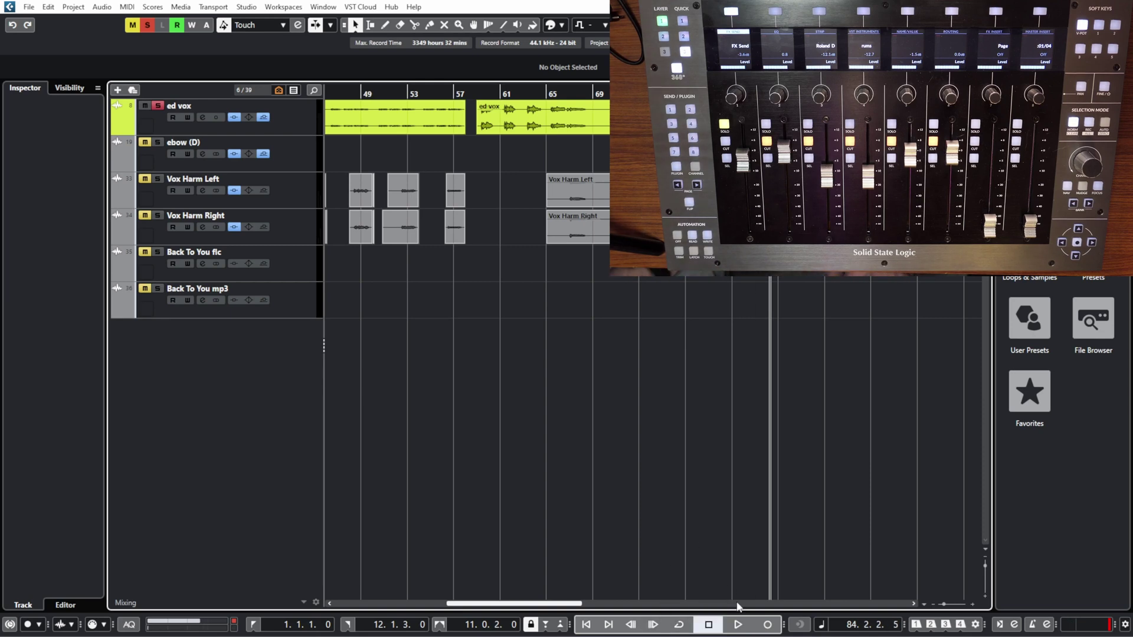
pyautogui.press('space')
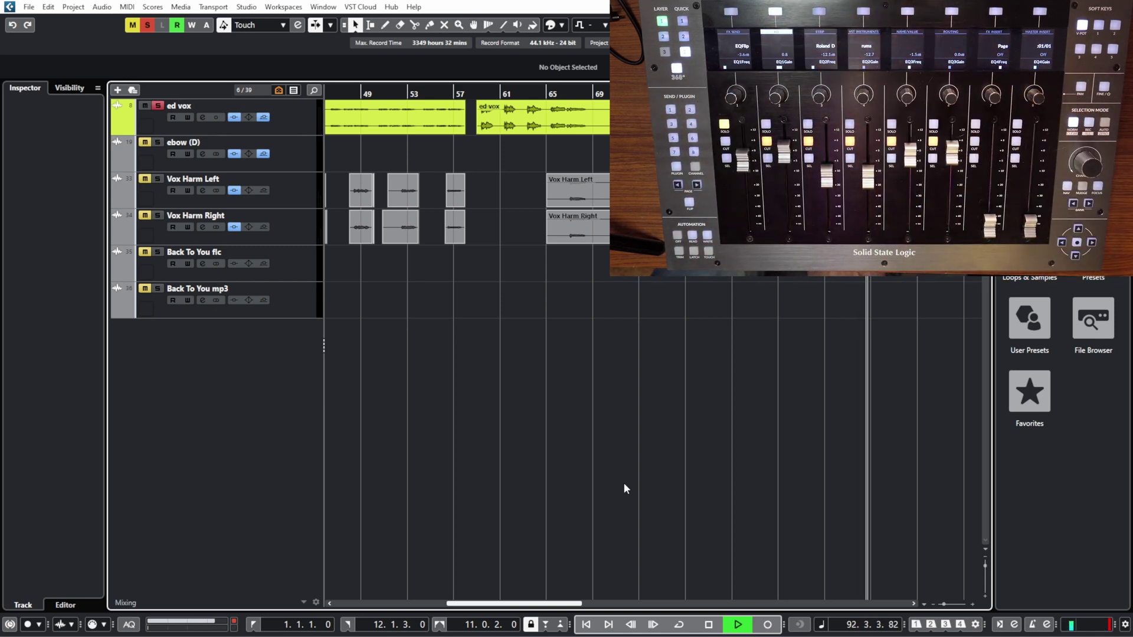
pyautogui.click(702, 626)
pyautogui.click(588, 625)
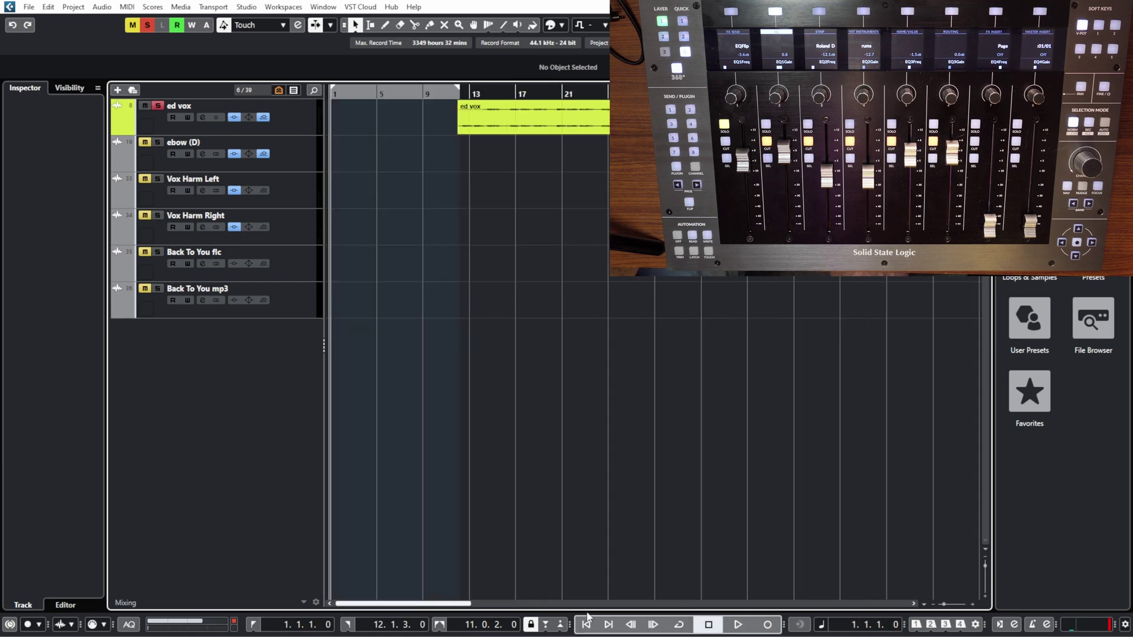
# Open the MixConsole with F3 and bring up the Roland Drums channel settings
pyautogui.press('F3')
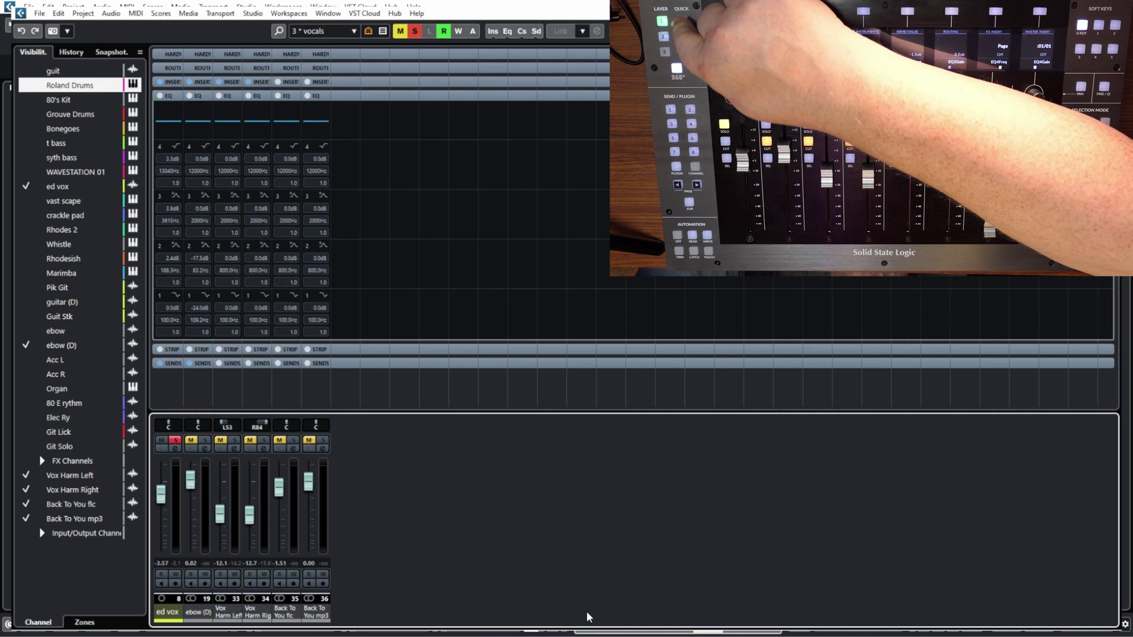
pyautogui.press('e')
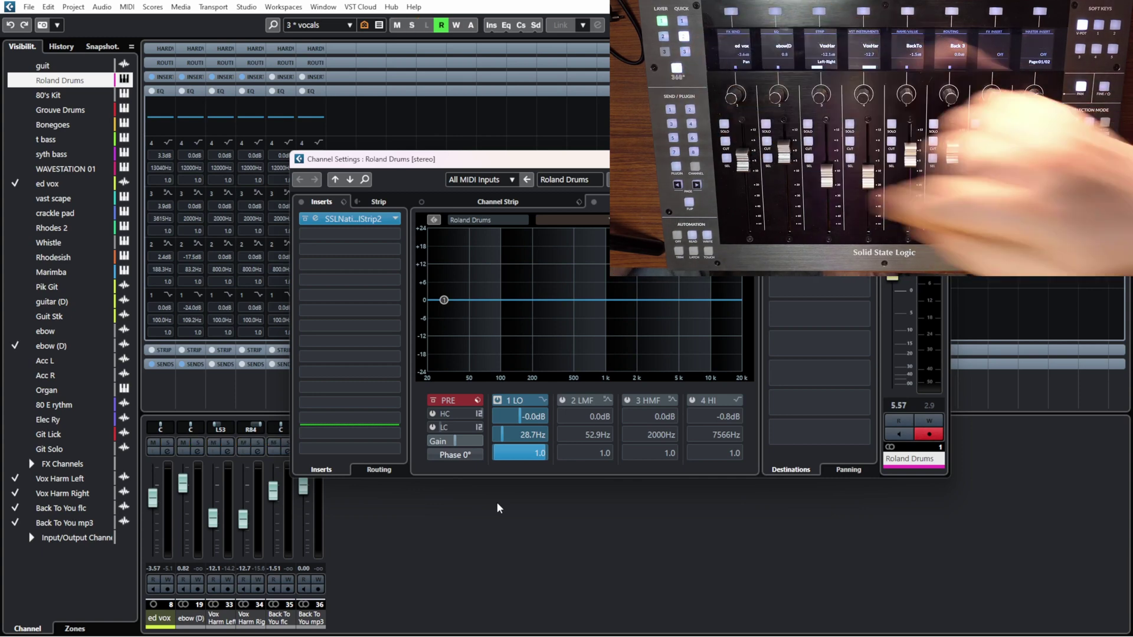
# Close the Roland Drums channel settings and switch back to the project window
pyautogui.press('Escape')
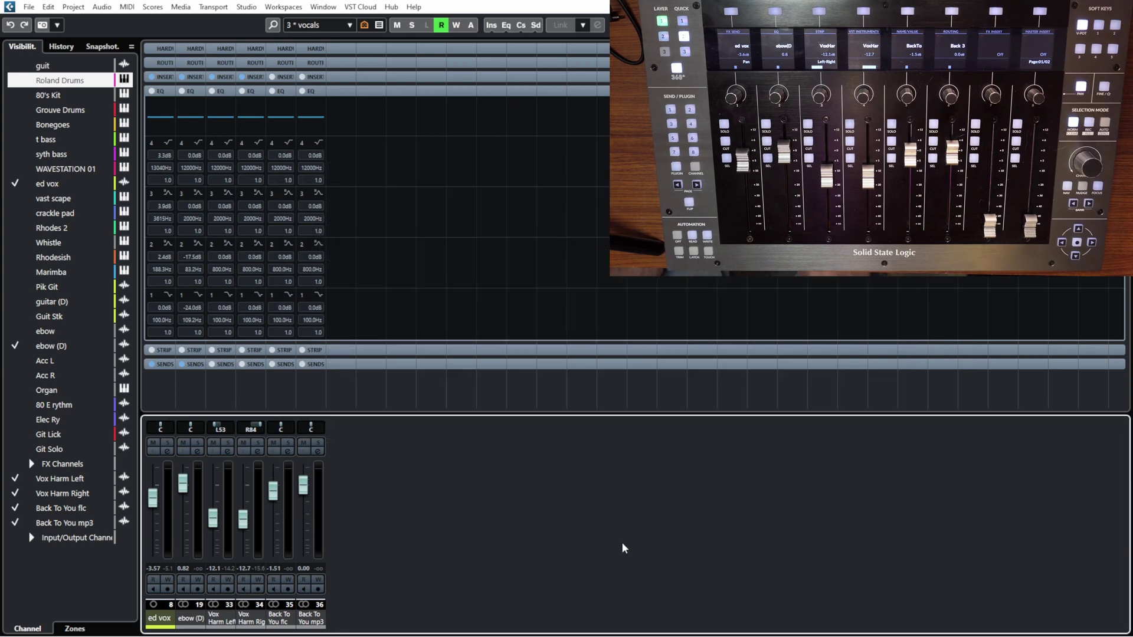
pyautogui.moveTo(615, 636)
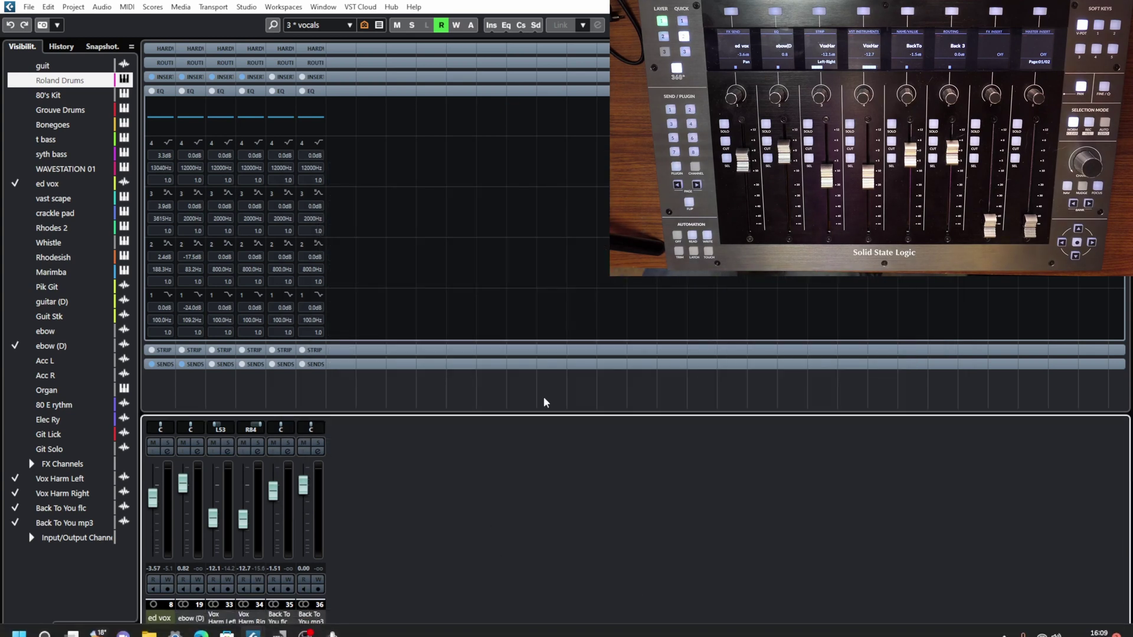
pyautogui.press('F3')
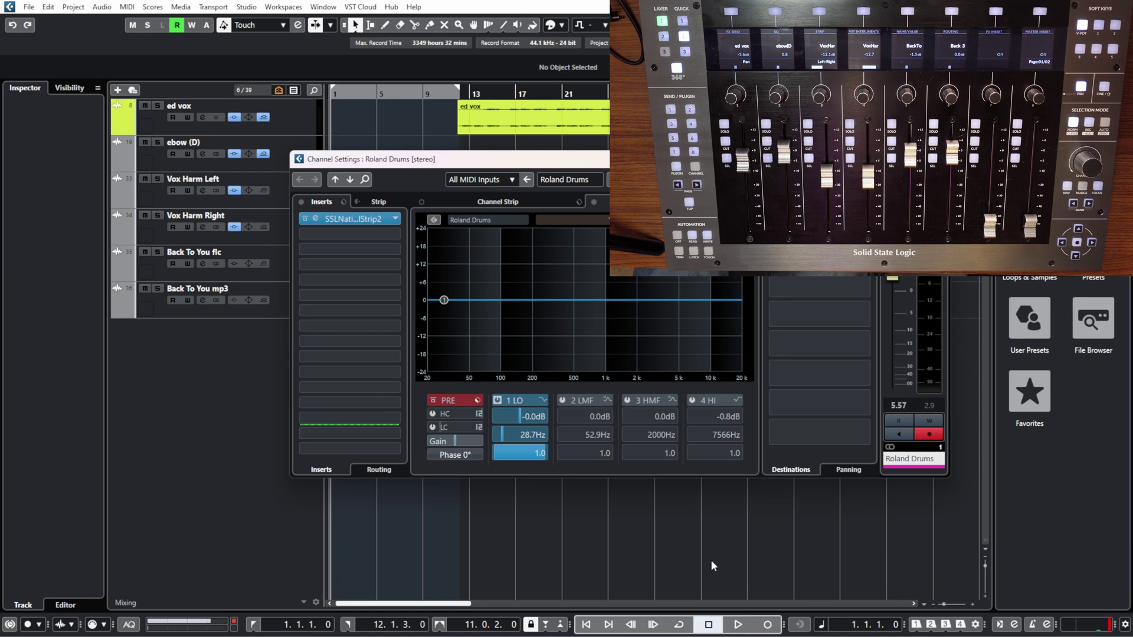
pyautogui.press('Escape')
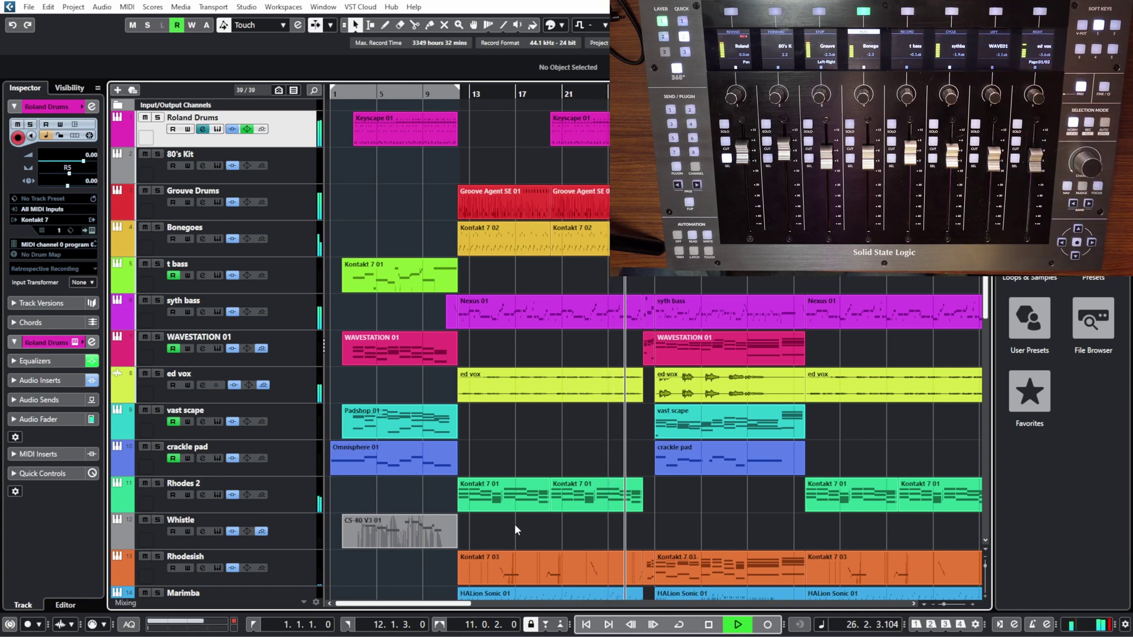
pyautogui.press('space')
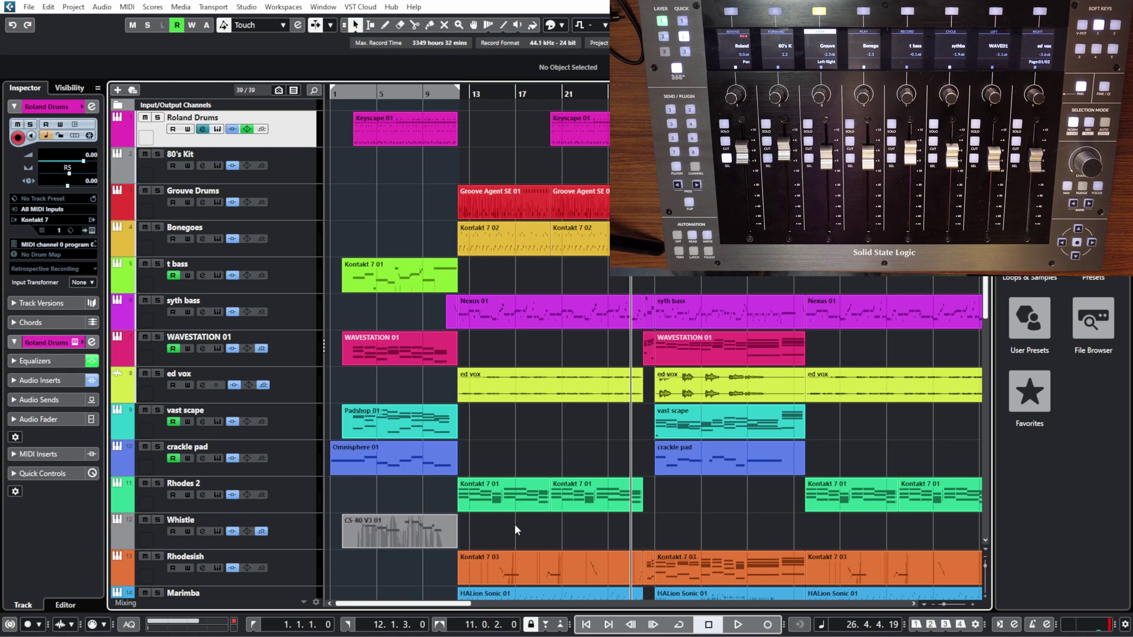
# Turn off Roland Drums editing, expand FX Channels, select FX 06-Glow and focus its inserts
pyautogui.click(92, 106)
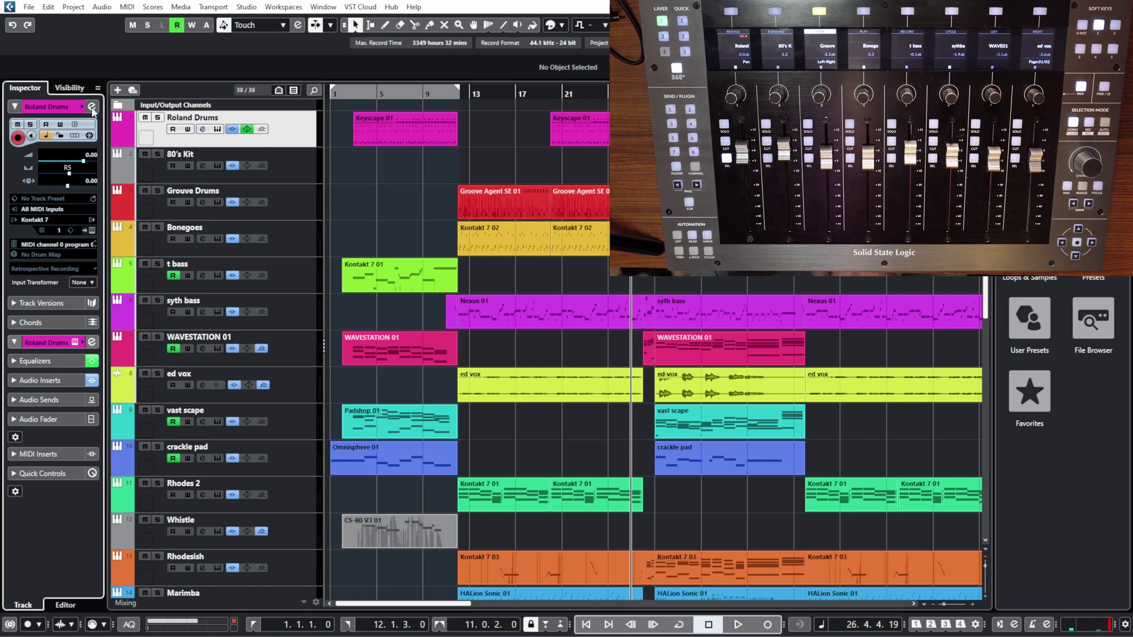
pyautogui.scroll(-10, 206, 242)
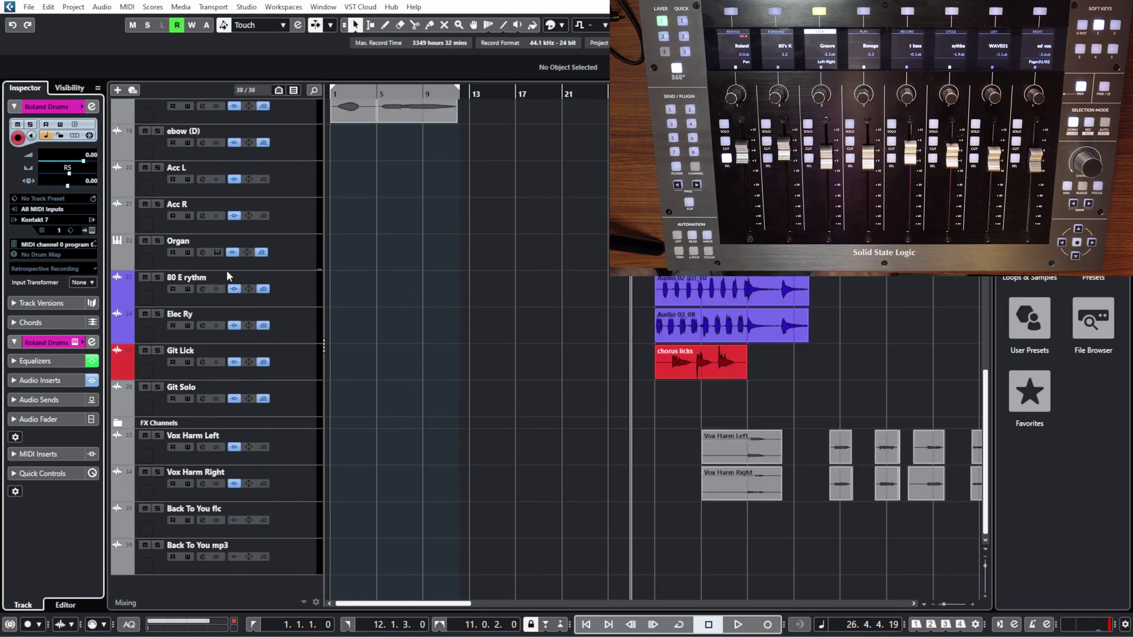
pyautogui.click(117, 423)
pyautogui.scroll(-5, 186, 471)
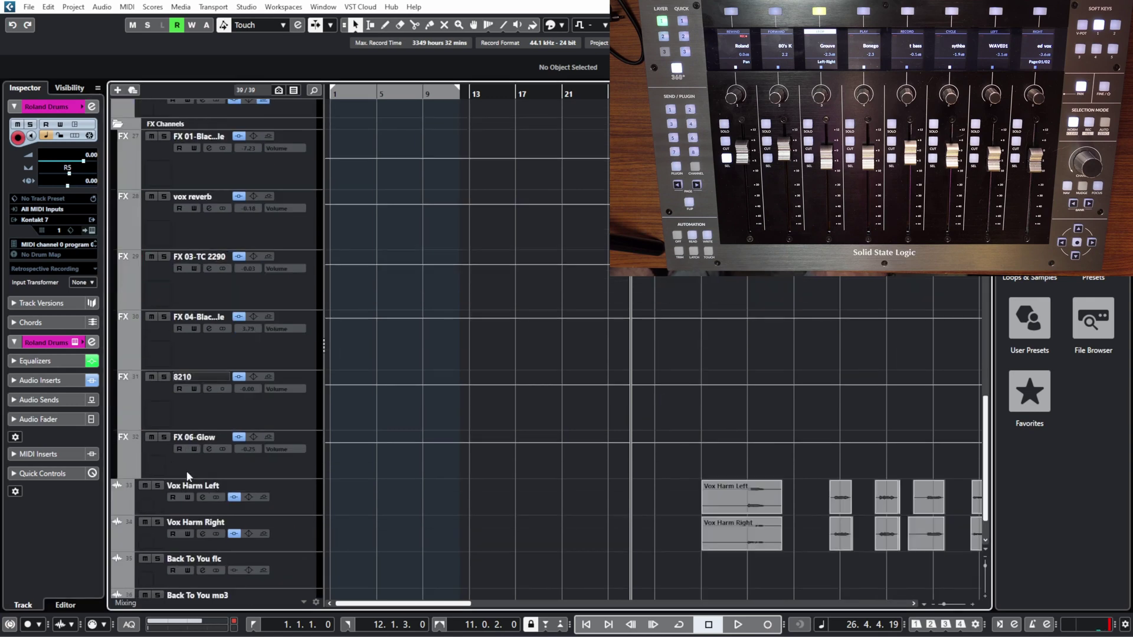
pyautogui.click(190, 460)
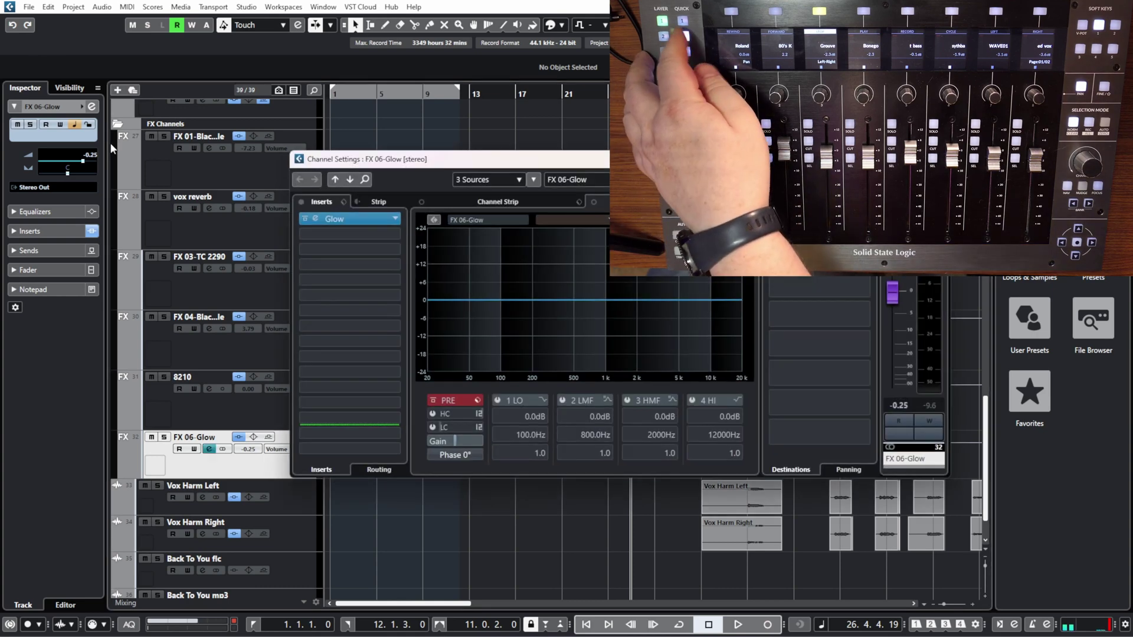
pyautogui.click(377, 229)
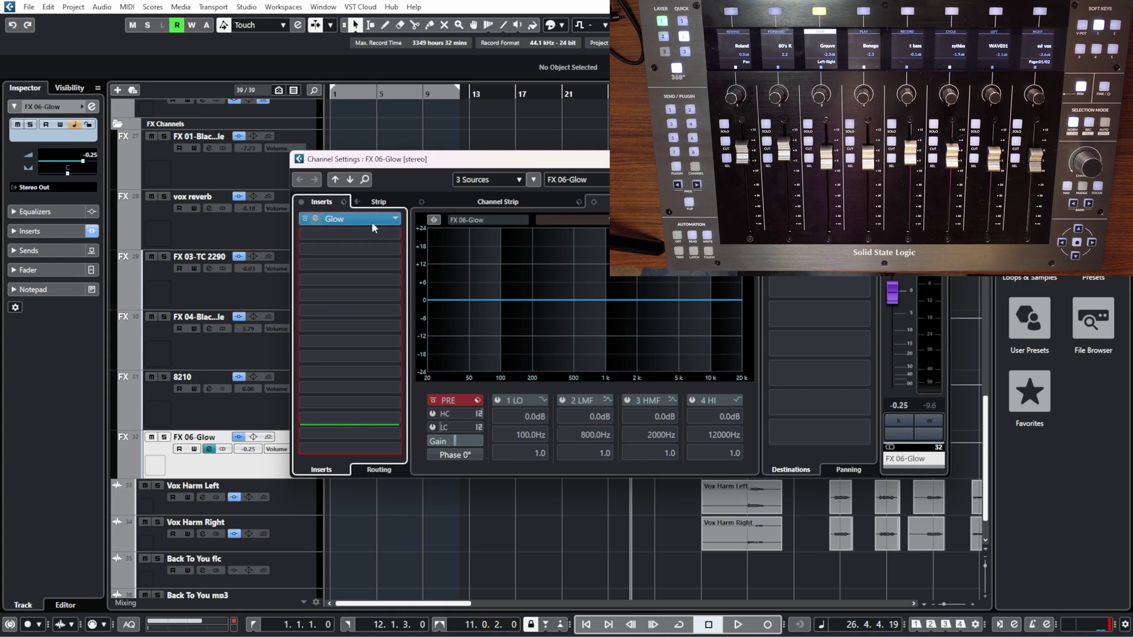
# Open the Glow plug-in editor from FX 06-Glow's first insert slot
pyautogui.click(372, 222)
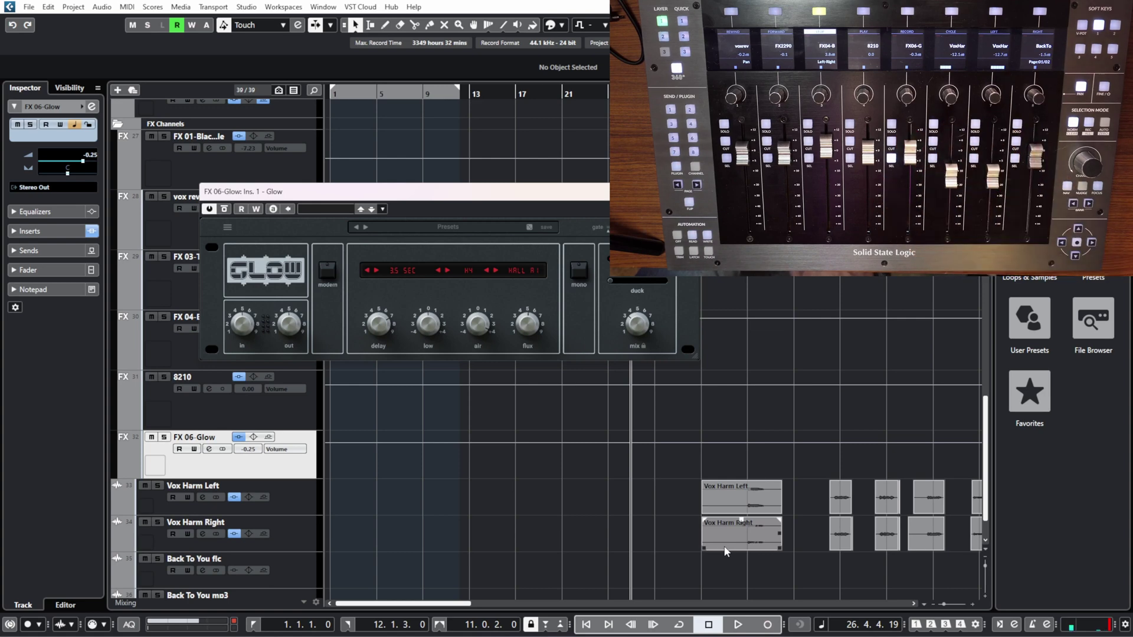
# Collapse the FX Channels folder, select ebow (D), and open its channel settings
pyautogui.click(117, 123)
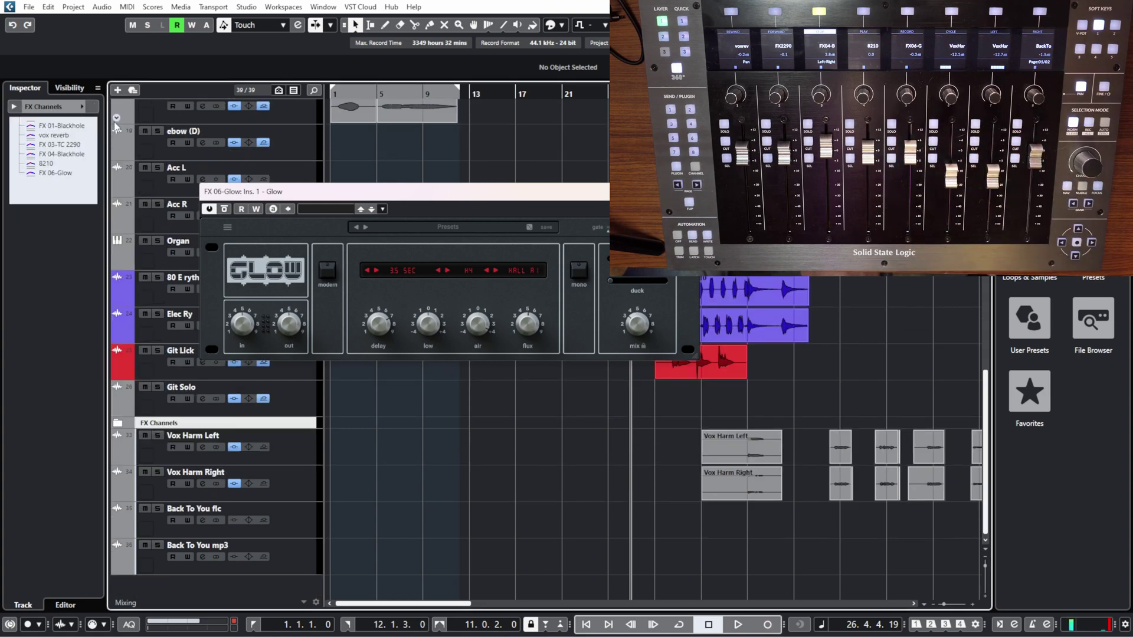
pyautogui.click(288, 138)
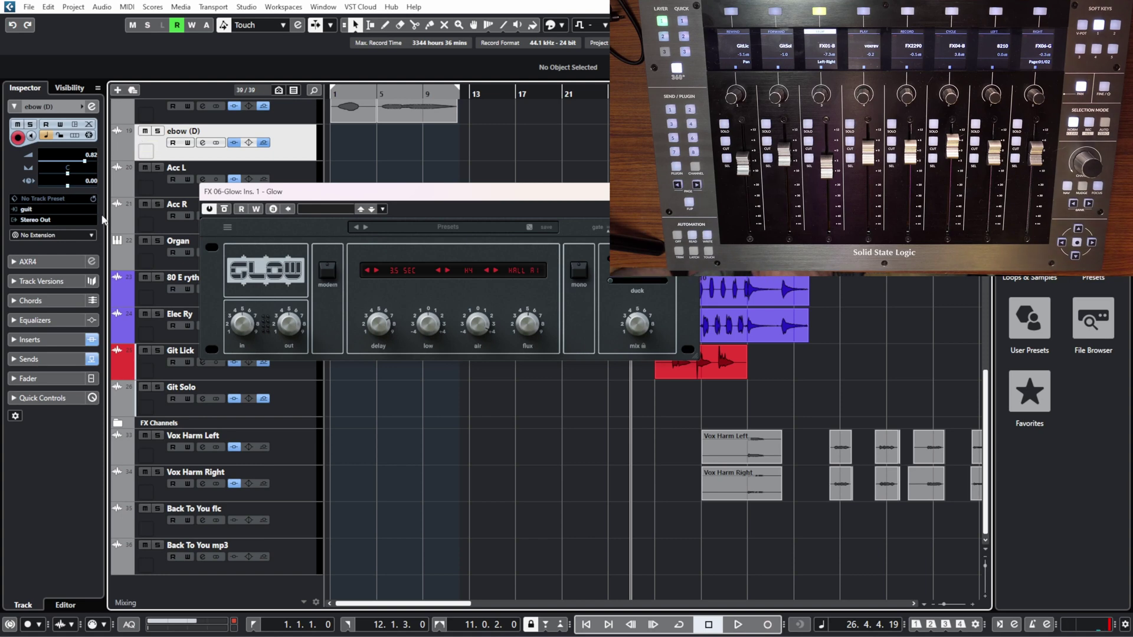
pyautogui.click(92, 106)
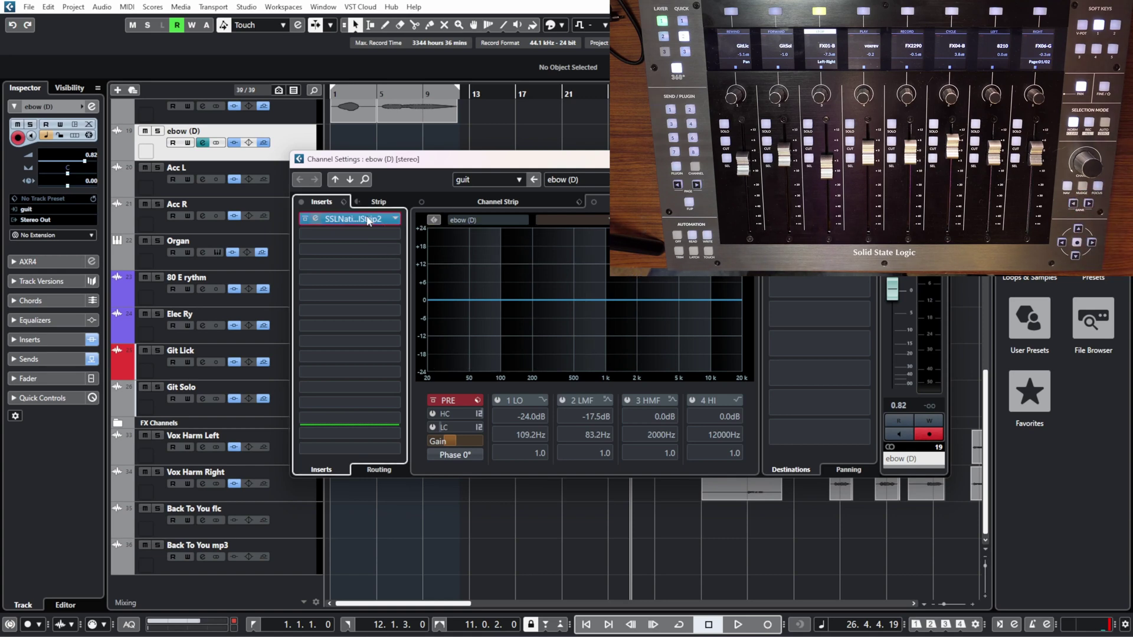
# Open ebow (D)'s SSL Native Channel Strip 2 editor and reposition its window toward the left
pyautogui.click(367, 220)
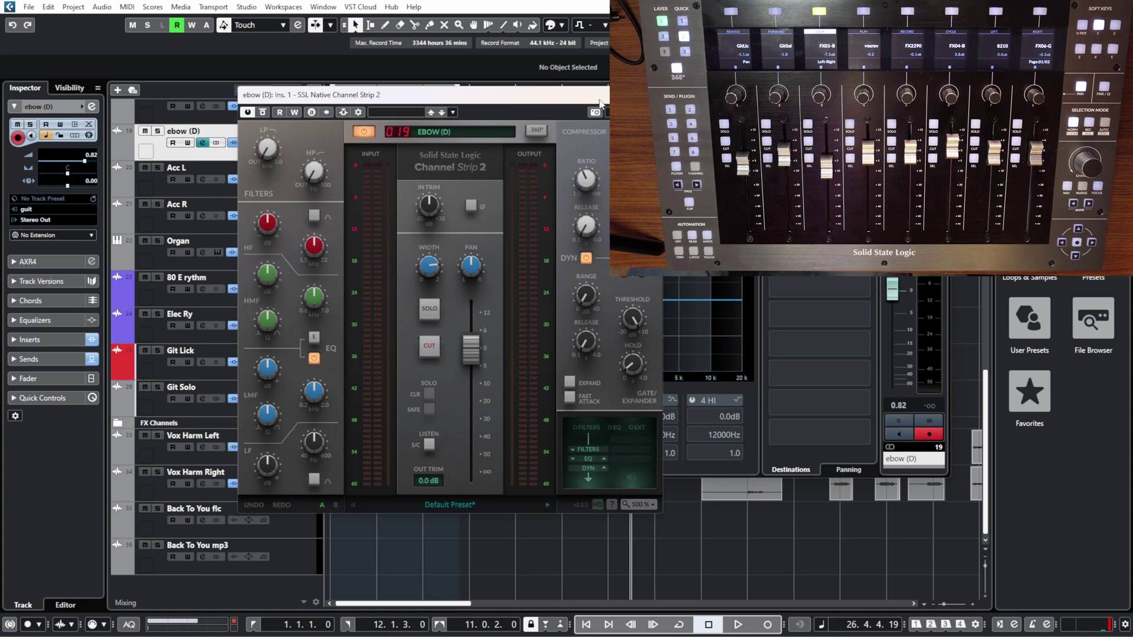
pyautogui.moveTo(598, 101); pyautogui.dragTo(301, 119)
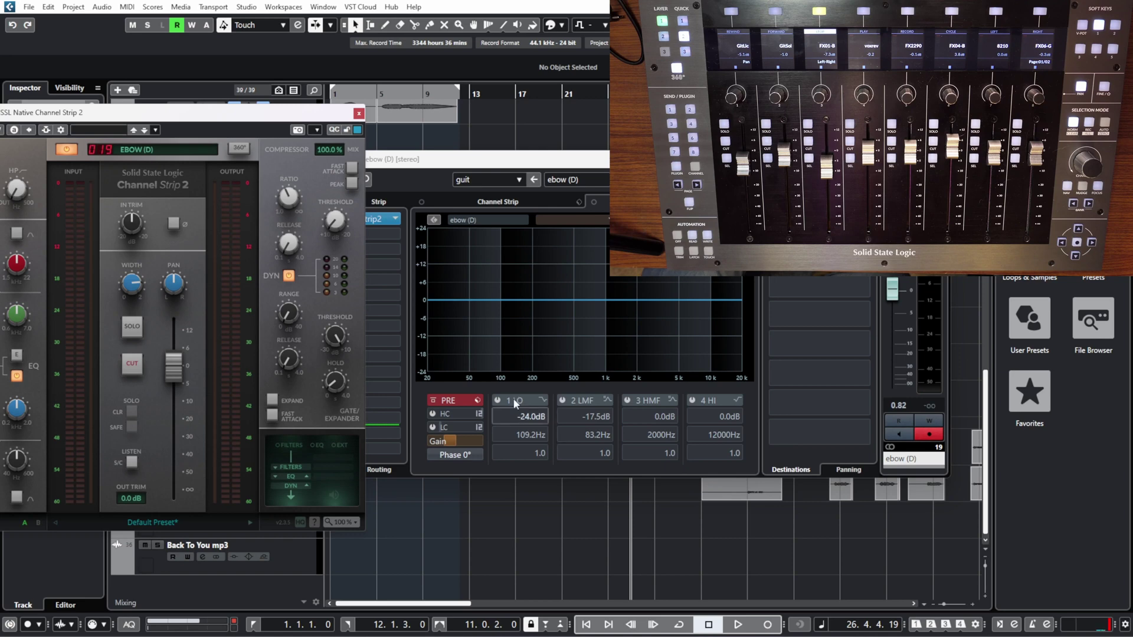
pyautogui.moveTo(190, 116); pyautogui.dragTo(472, 106)
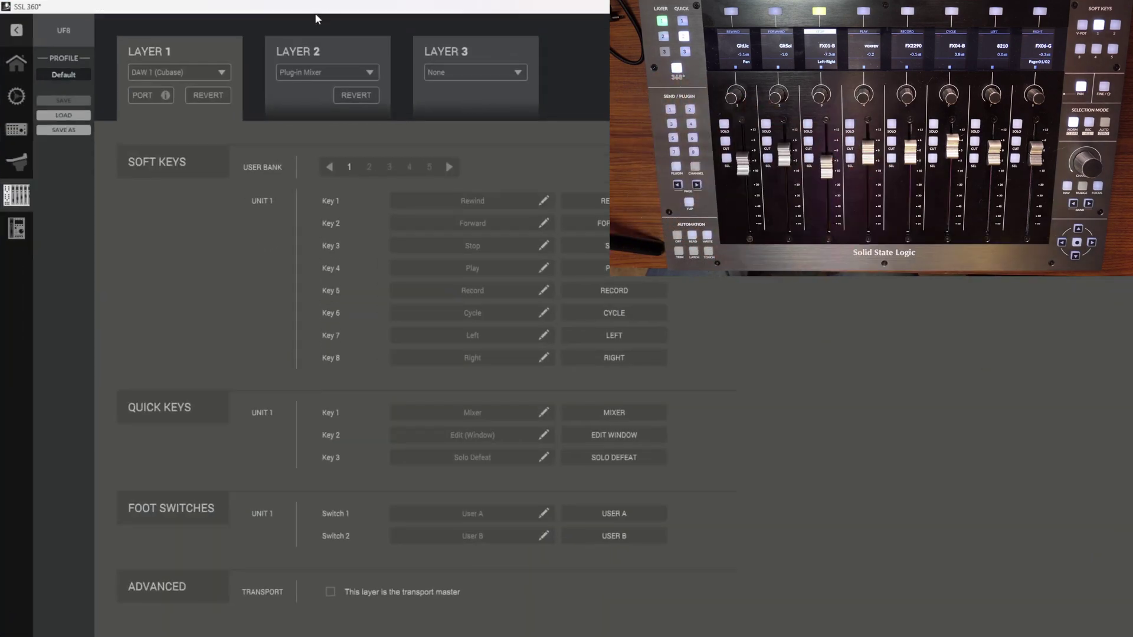
# Show the SSL 360° Plug-in Mixer with the strips from crackle pad through Elec Ry
pyautogui.click(32, 163)
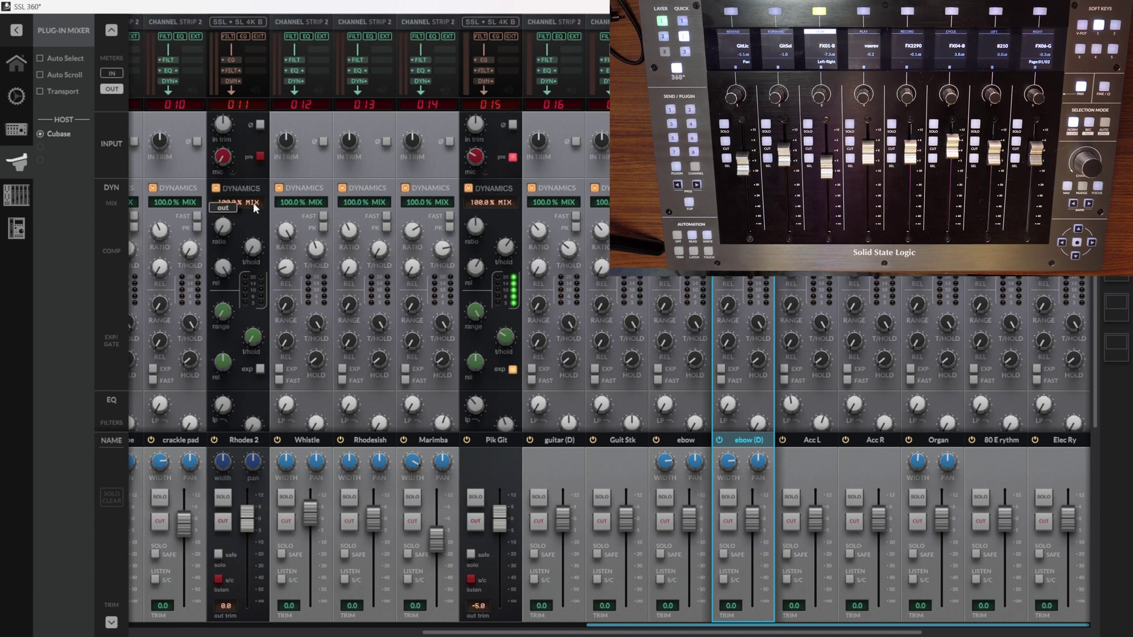
# Scroll the Plug-in Mixer to the EQ section and switch in the ebow strip's EQ
pyautogui.scroll(-5, 253, 203)
pyautogui.click(702, 303)
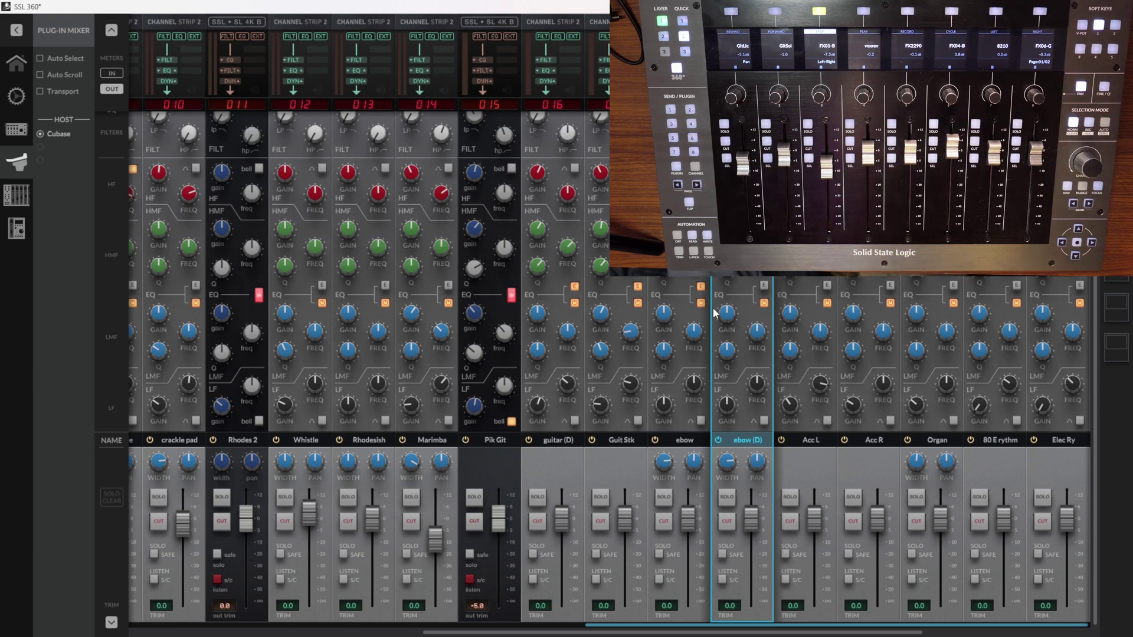
pyautogui.moveTo(729, 314)
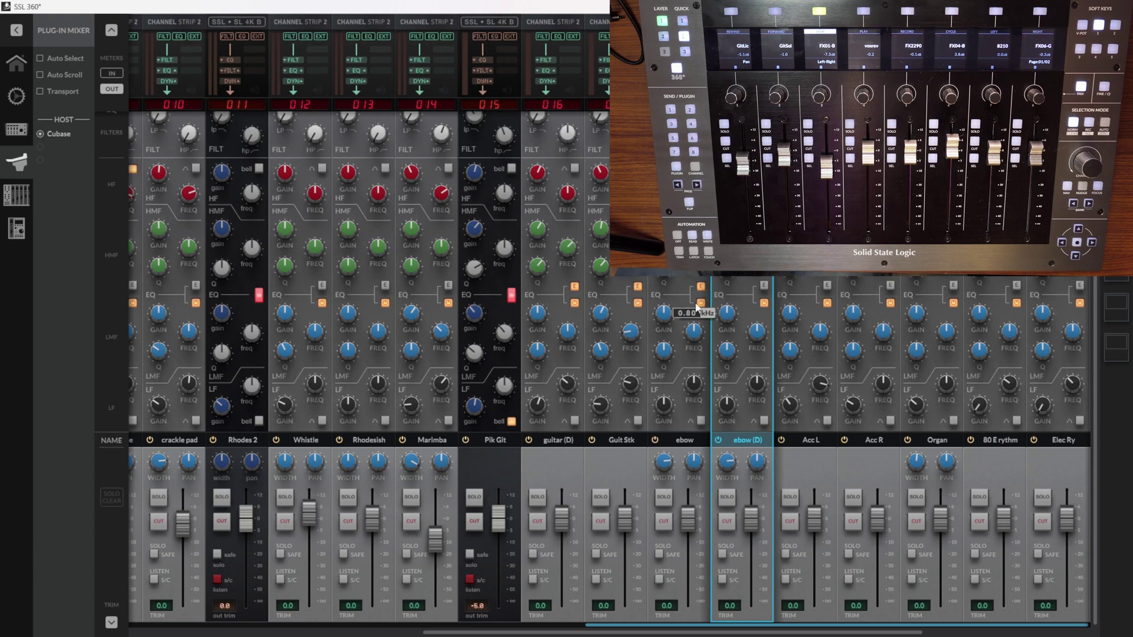